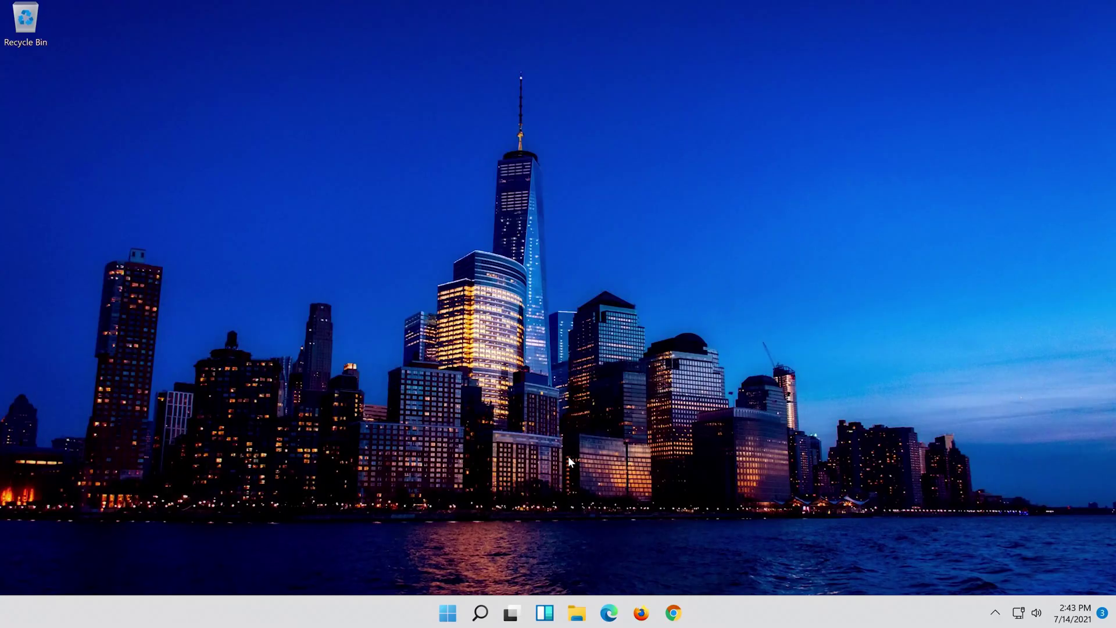
Search Windows for 'control panel' and open Control Panel from the results
left_click(482, 617)
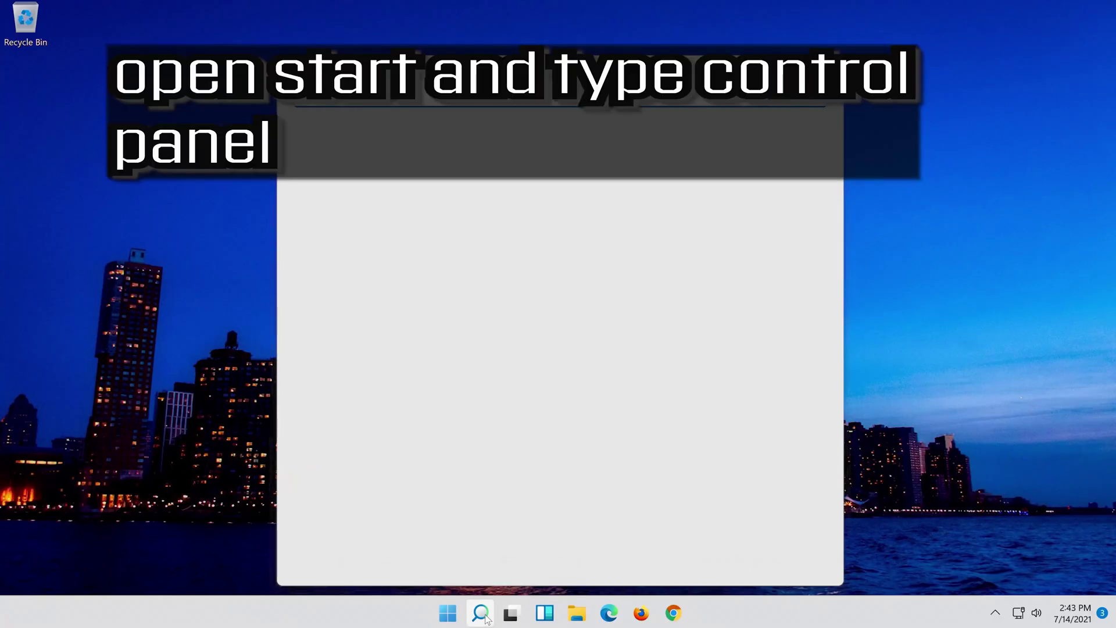
type("contr")
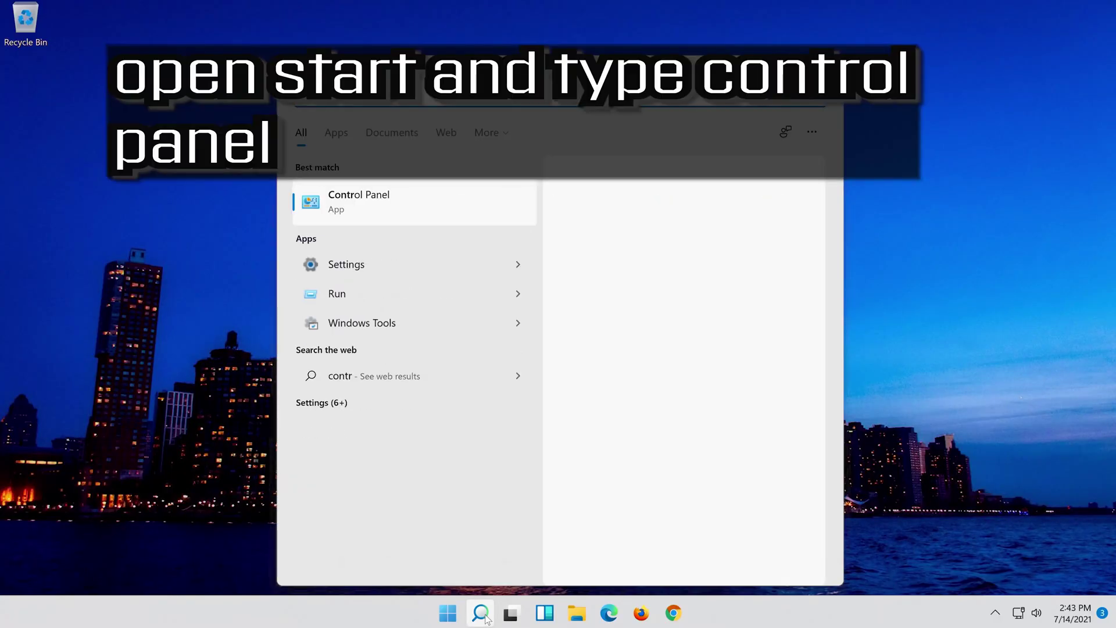
type("ol panel")
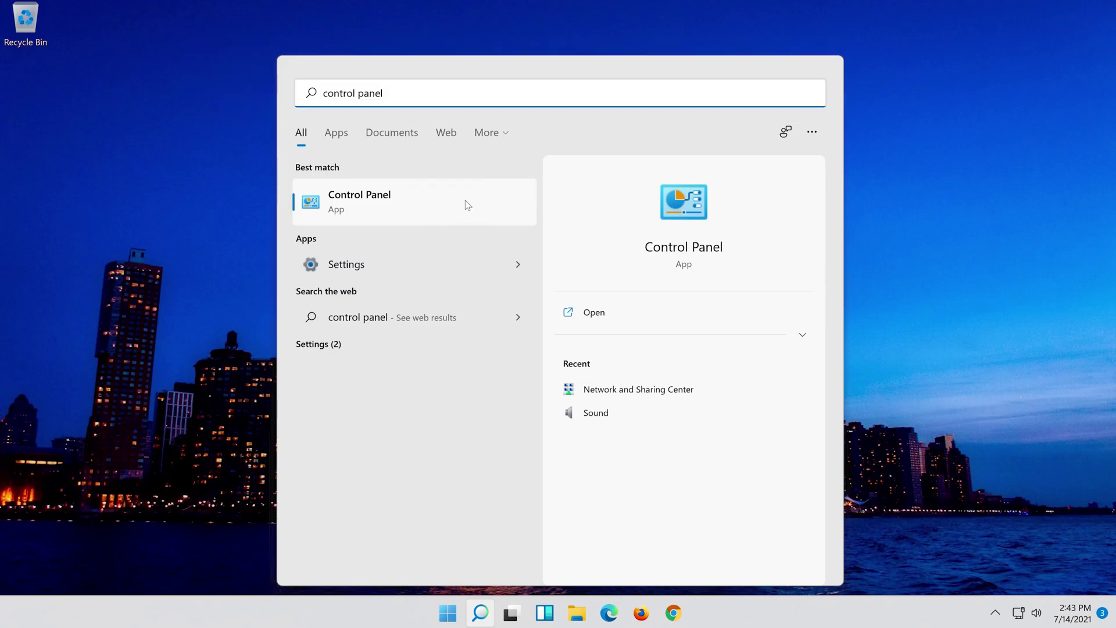
left_click(466, 201)
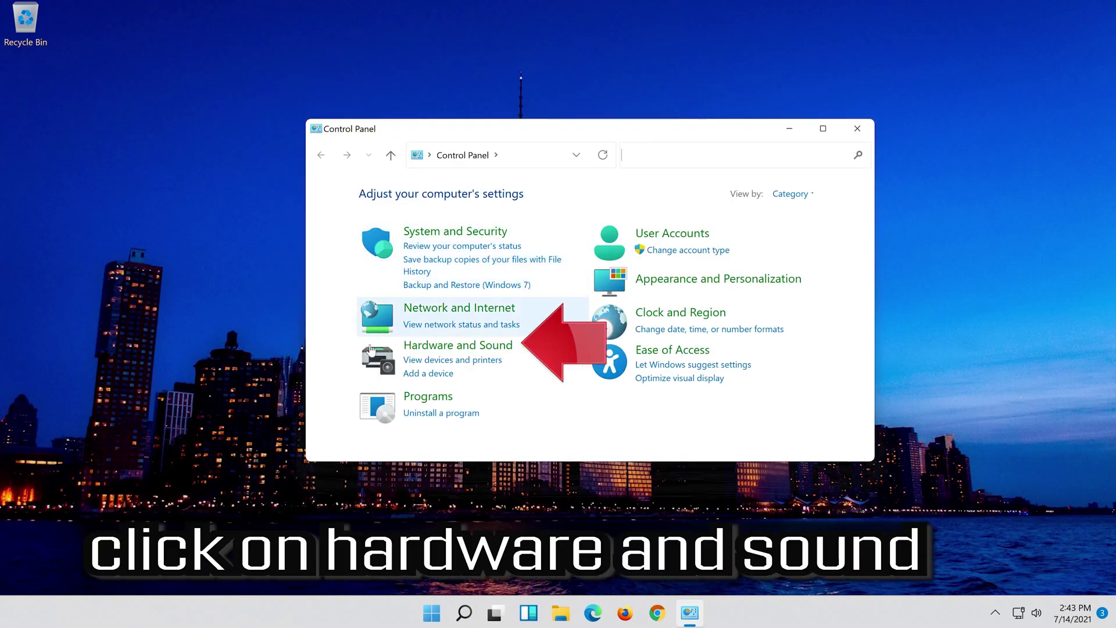
Go through Hardware and Sound to open the Sound dialog
left_click(490, 347)
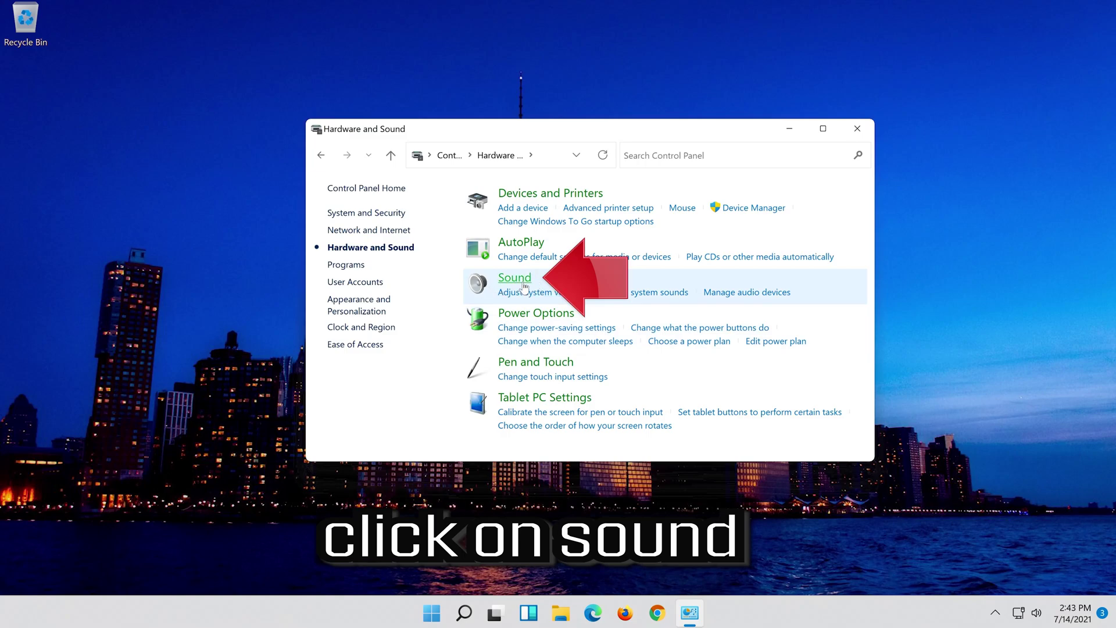
left_click(505, 279)
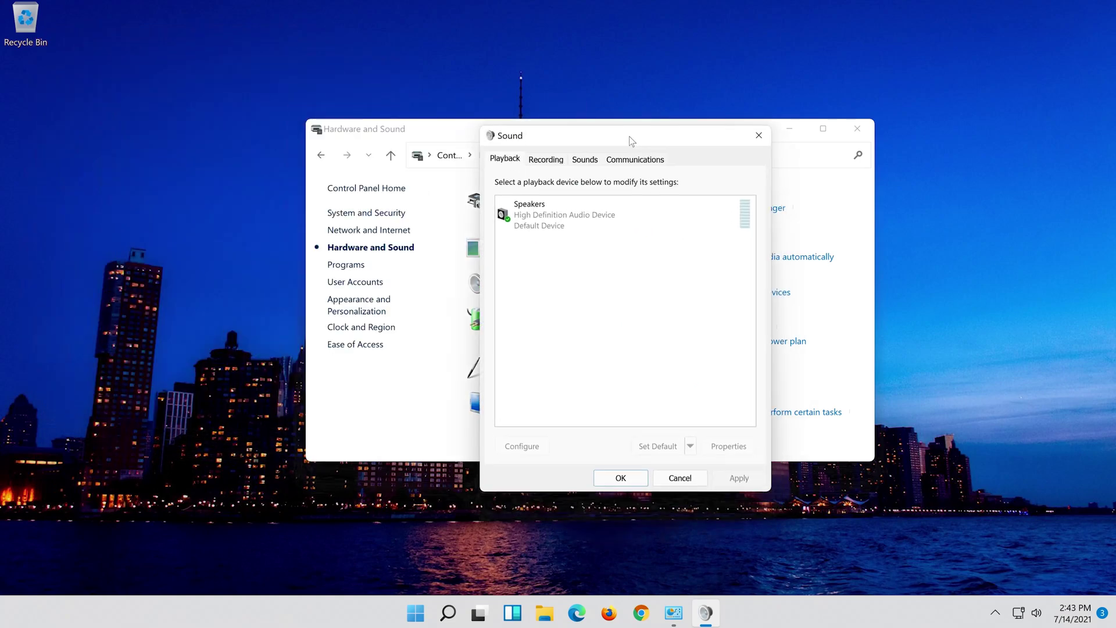
Centre the Sound dialog and open Properties for the Speakers playback device
left_click_drag(185, 44, 603, 104)
left_click(512, 192)
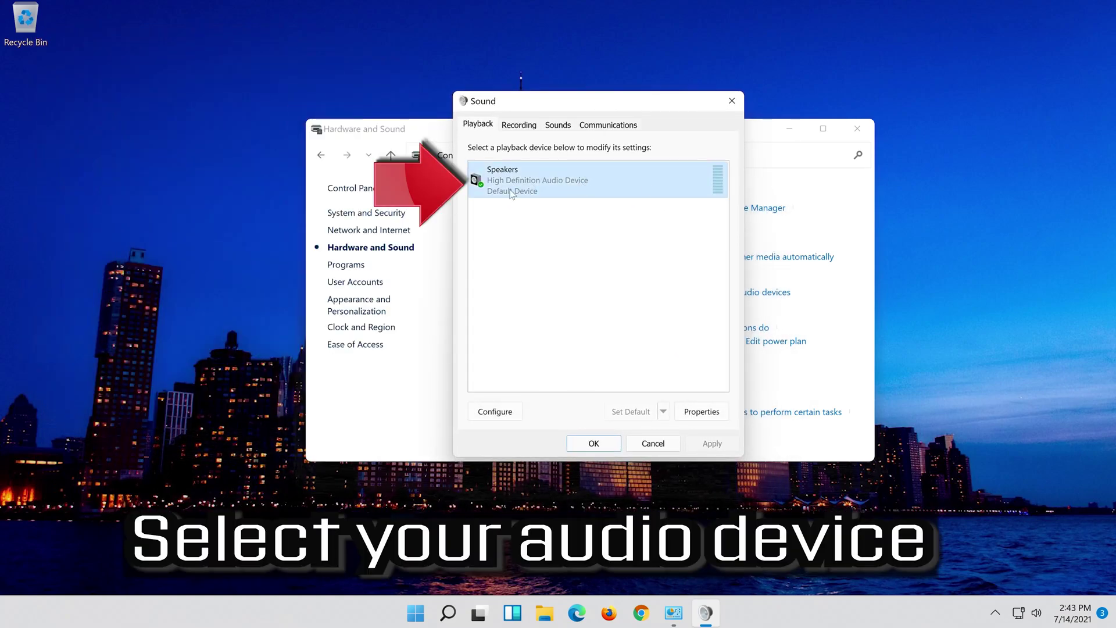
right_click(592, 190)
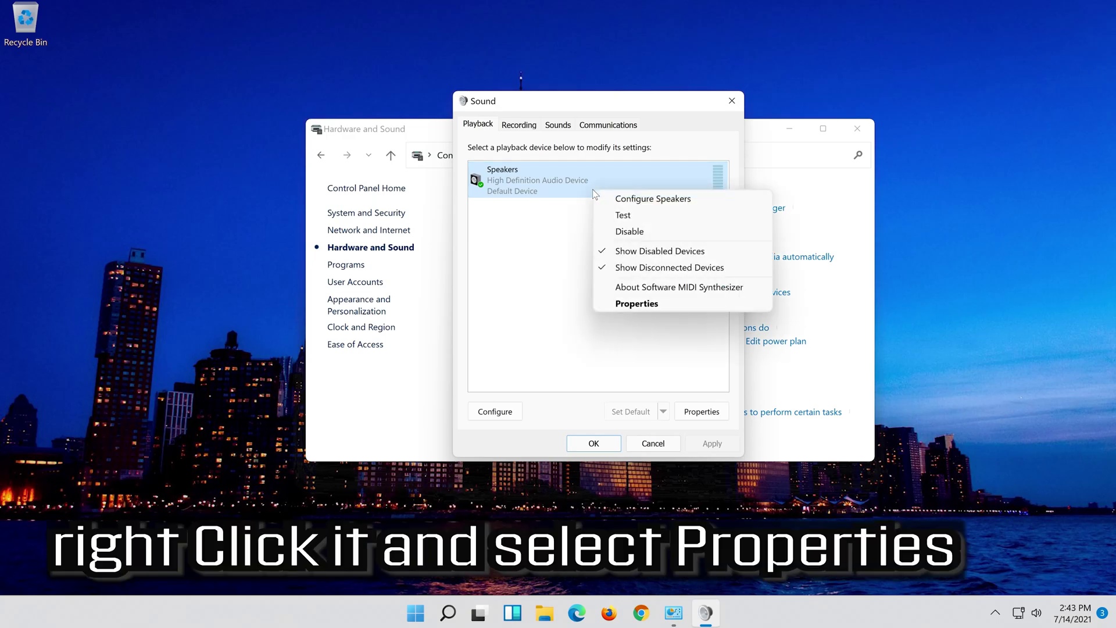
left_click(637, 303)
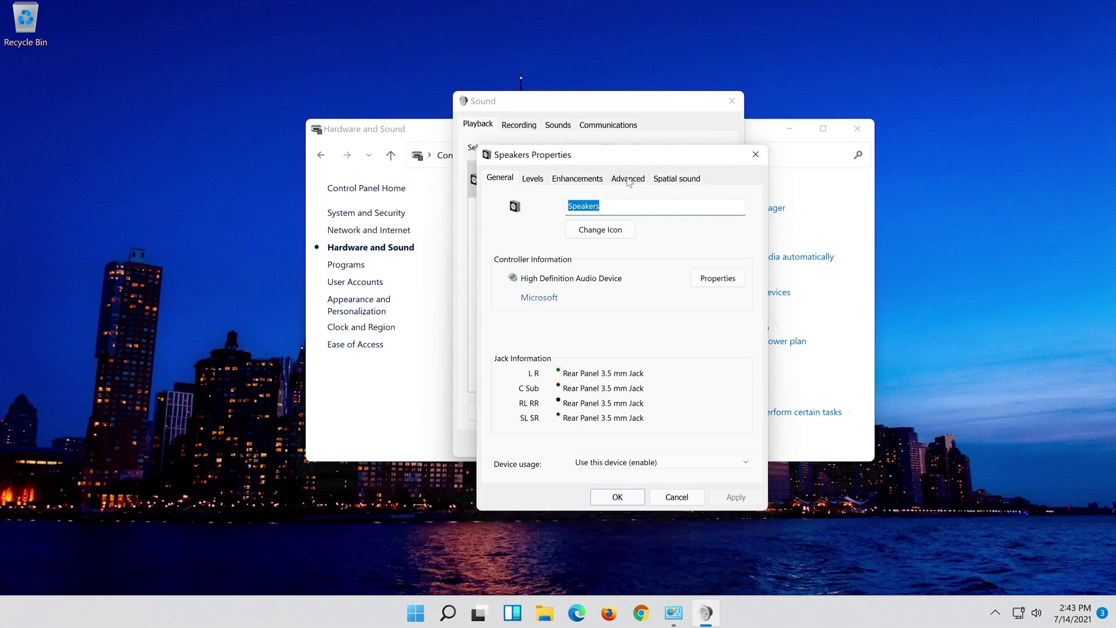
Set the Speakers default format to 16 bit, 48000 Hz (DVD Quality) and confirm
left_click(635, 177)
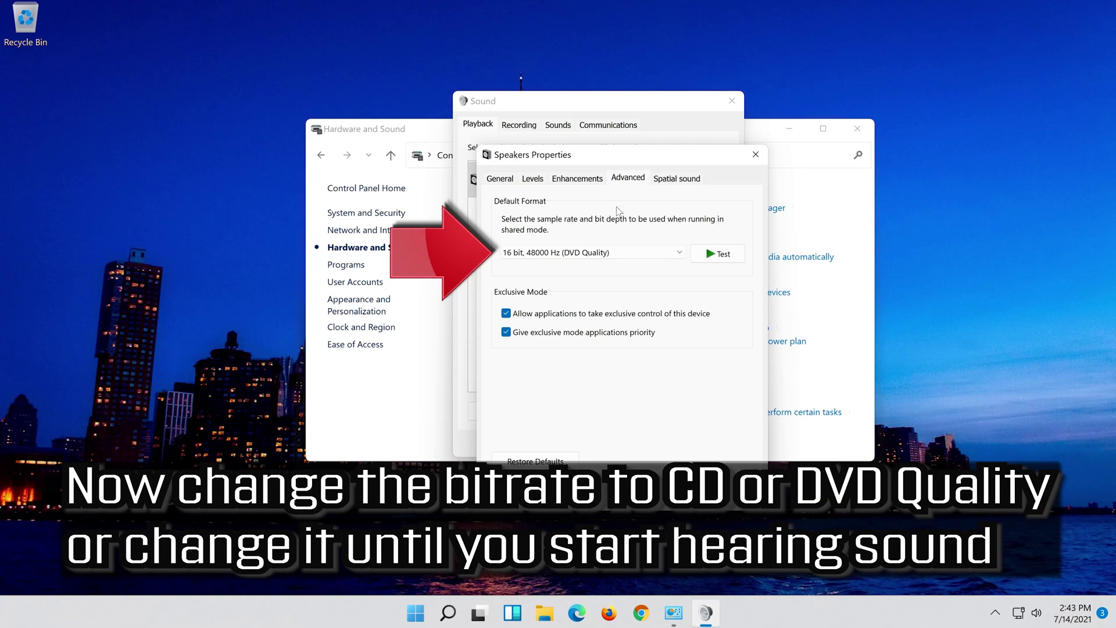
left_click(570, 253)
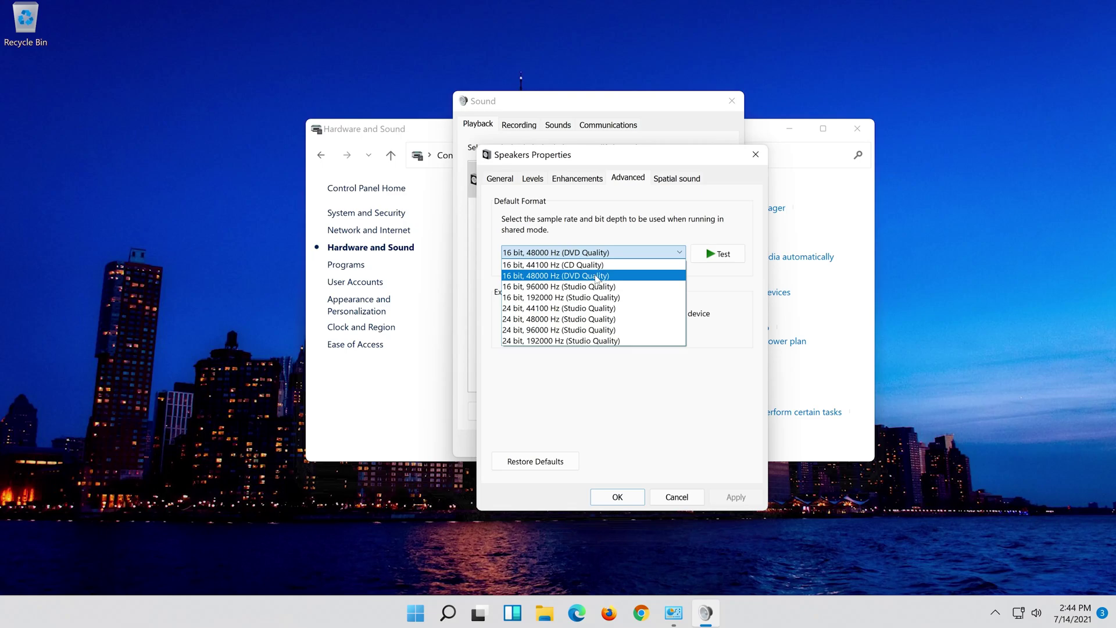
left_click(598, 277)
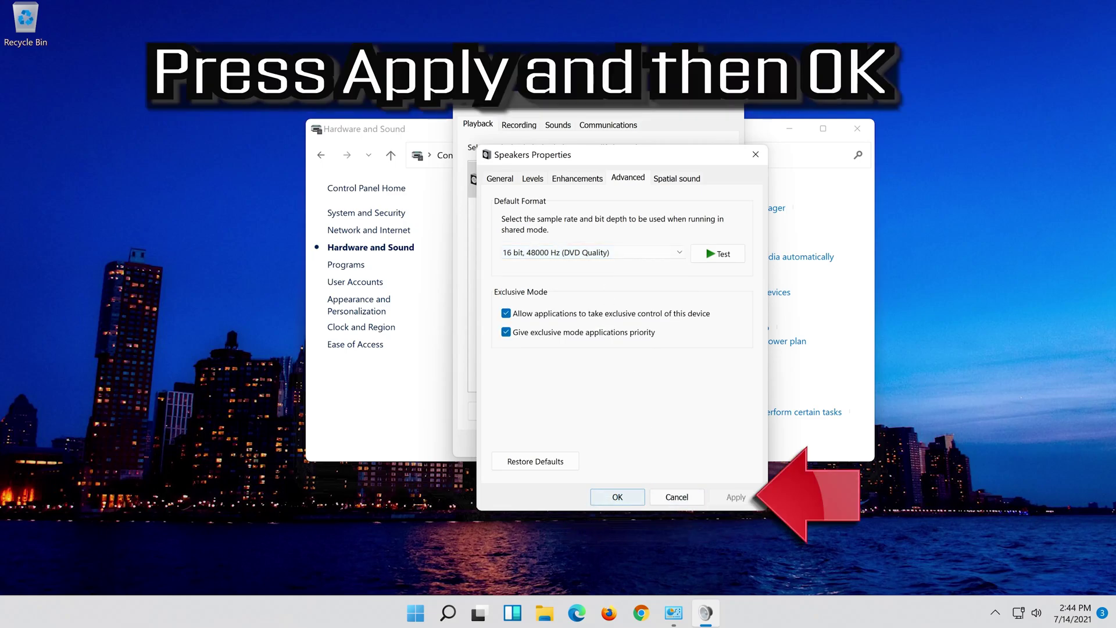
left_click(614, 504)
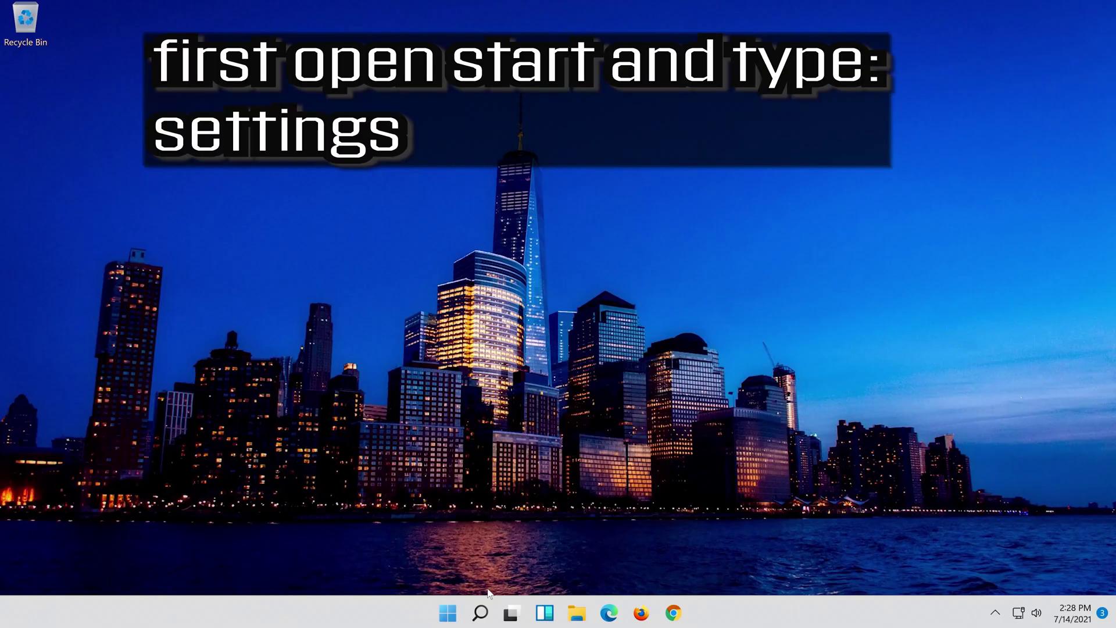
Search Windows for 'settings' and launch the Settings app
left_click(479, 618)
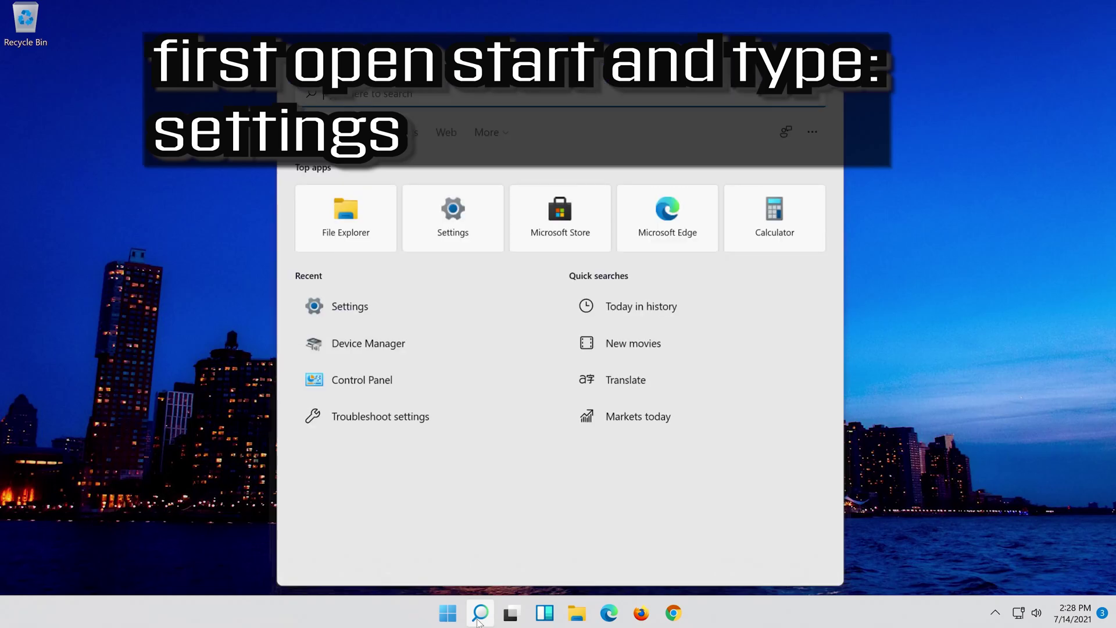
type("settings")
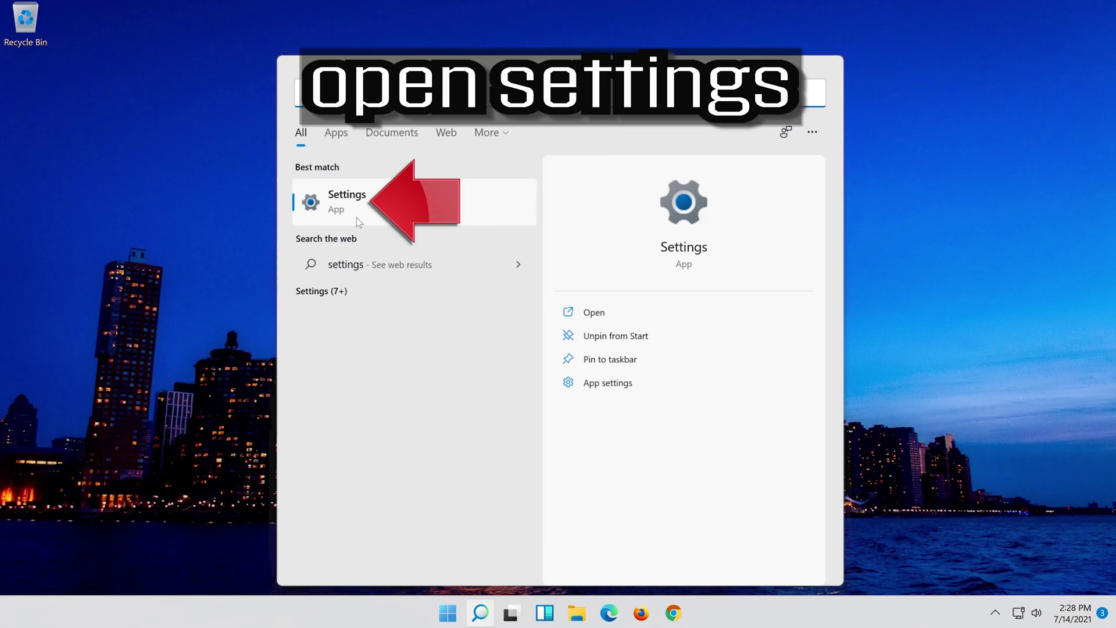
left_click(412, 207)
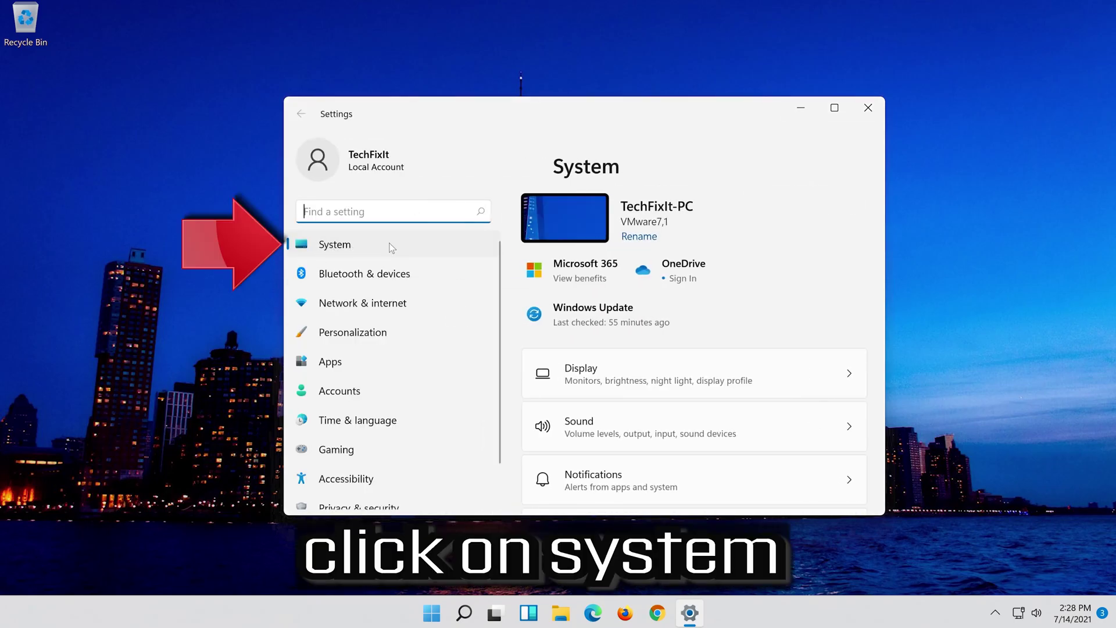
Scroll the System page and go to Troubleshoot
left_click(373, 249)
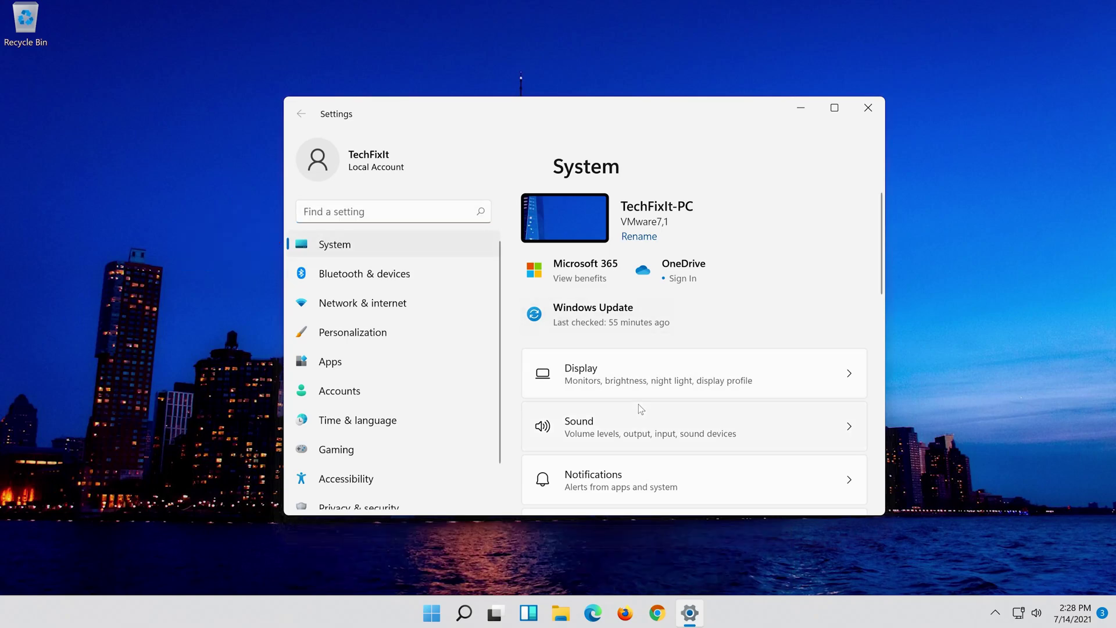
scroll(637, 405, "down", 4)
scroll(632, 413, "down", 1)
scroll(633, 413, "down", 3)
scroll(633, 413, "down", 2)
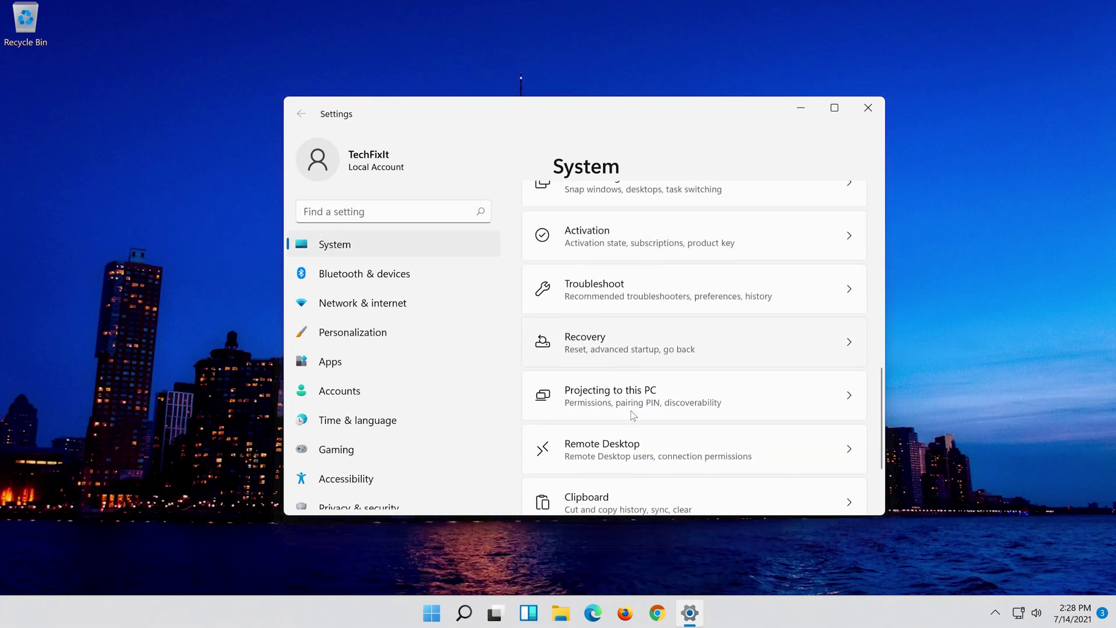
scroll(633, 413, "down", 2)
scroll(633, 414, "up", 2)
scroll(633, 415, "up", 1)
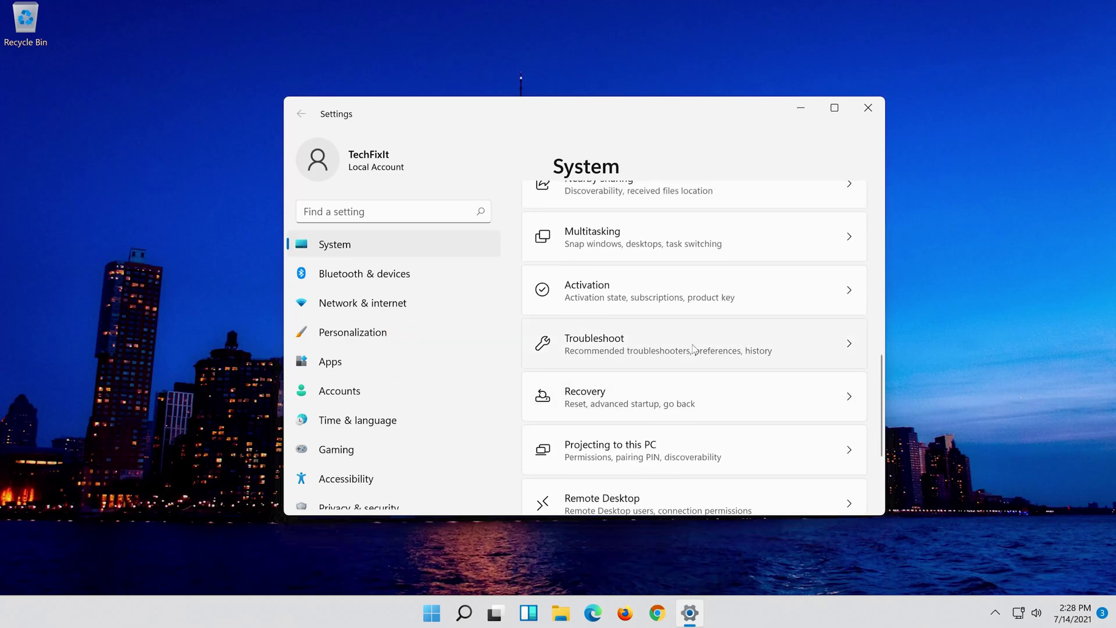
left_click(693, 349)
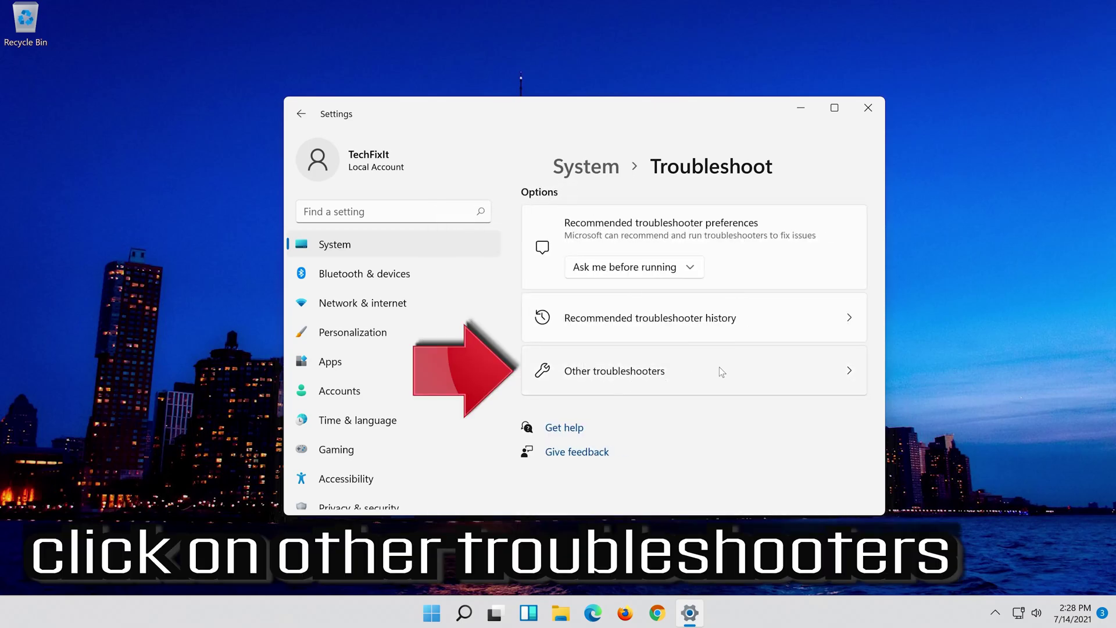
Run the Playing Audio troubleshooter from the Other troubleshooters list
left_click(701, 376)
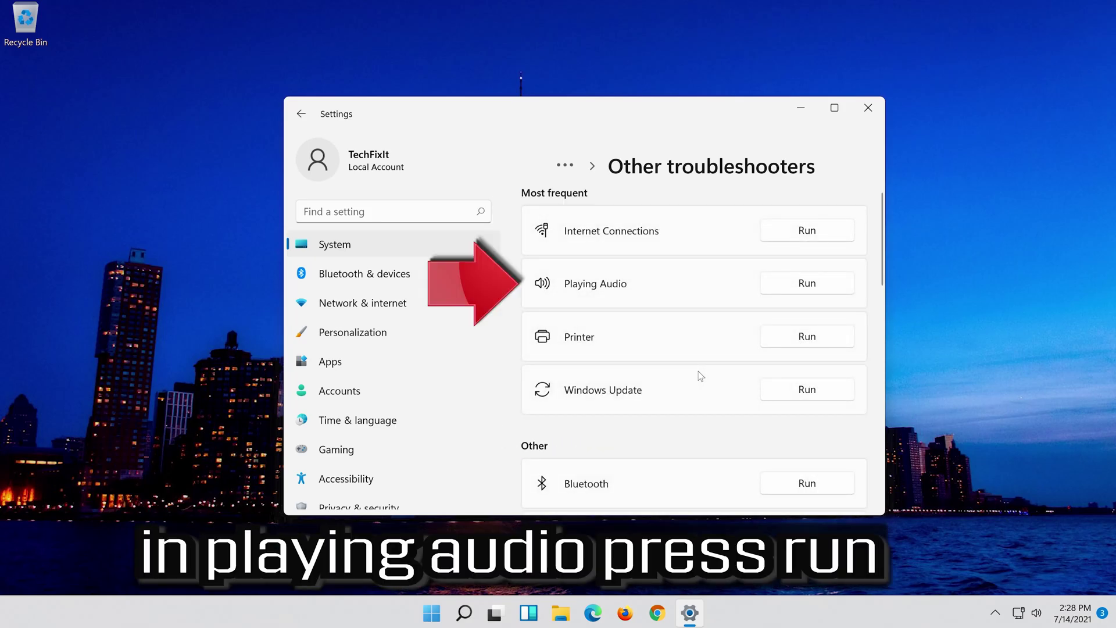
left_click(794, 287)
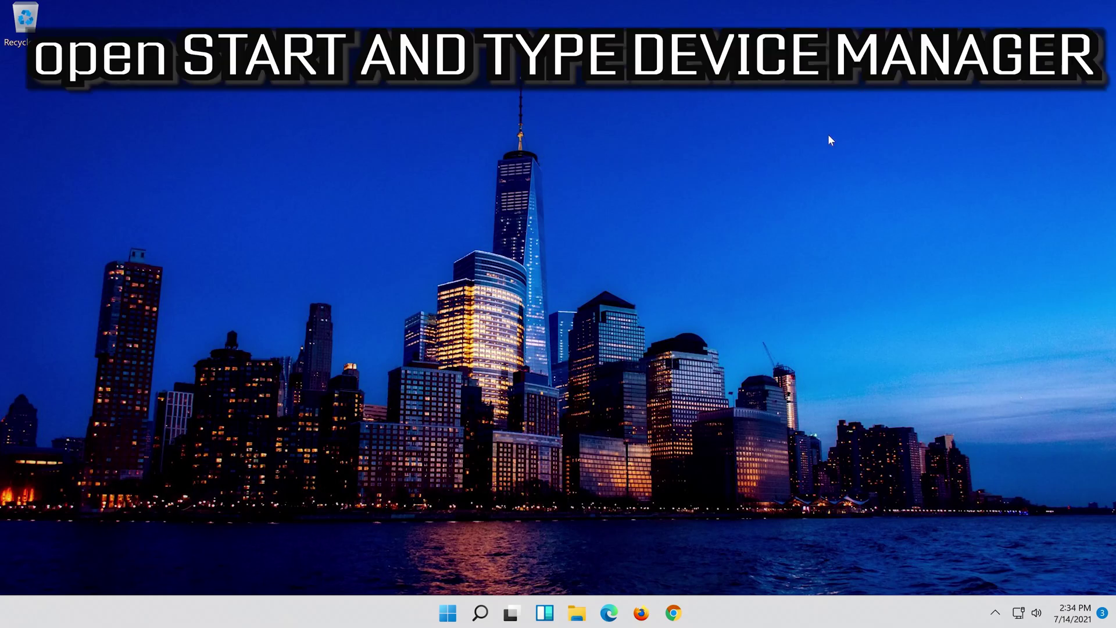
Search Windows for 'device manager' and launch Device Manager
left_click(474, 619)
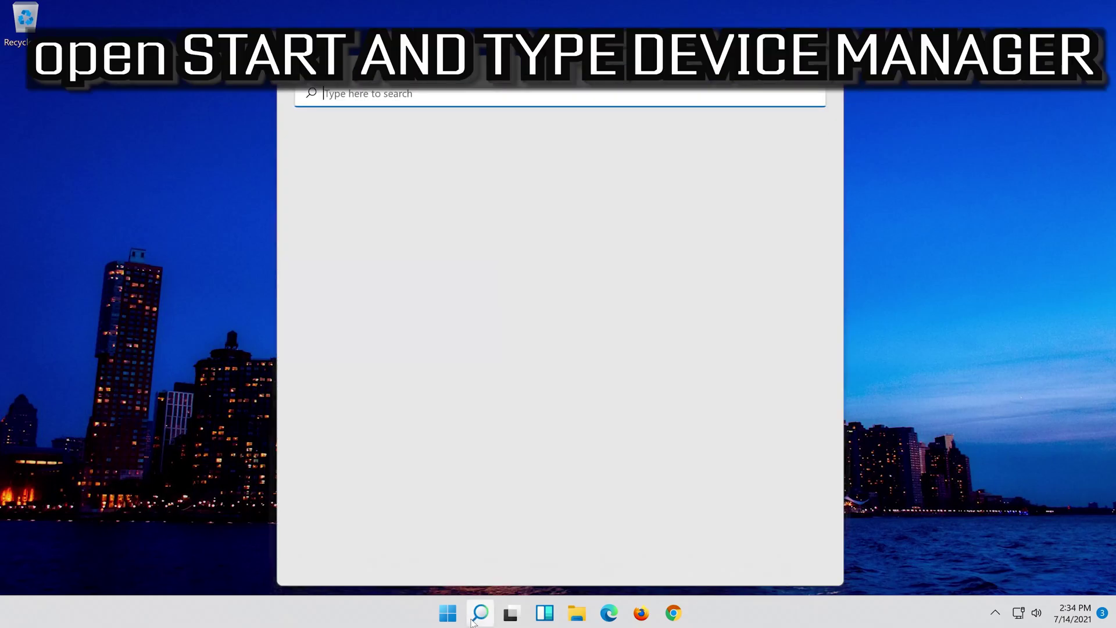
type("device m")
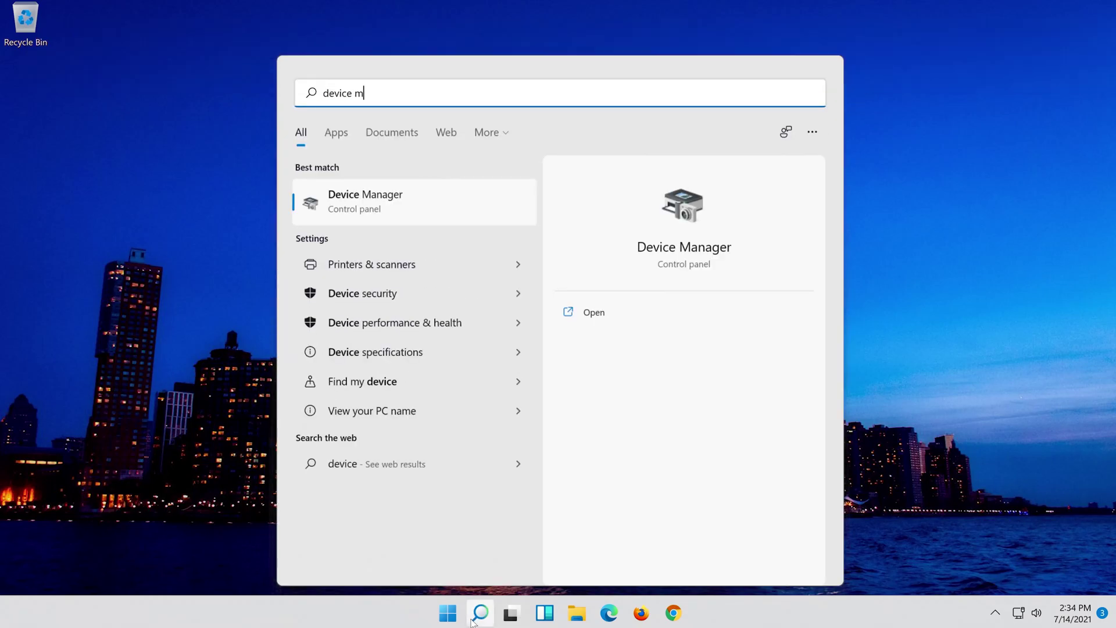
type("anager")
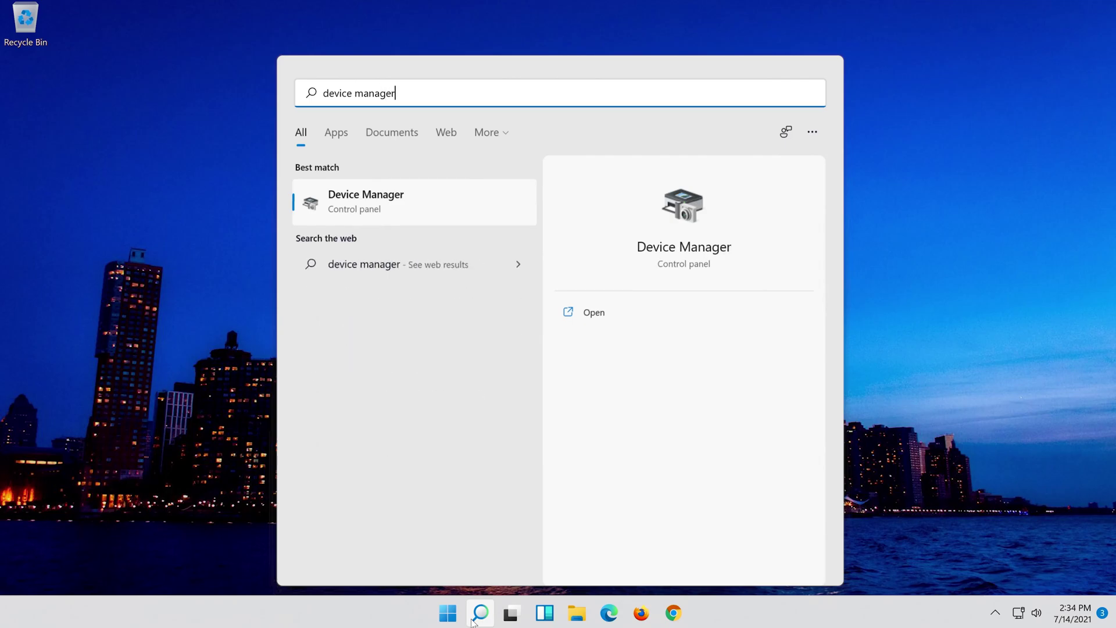
left_click(384, 207)
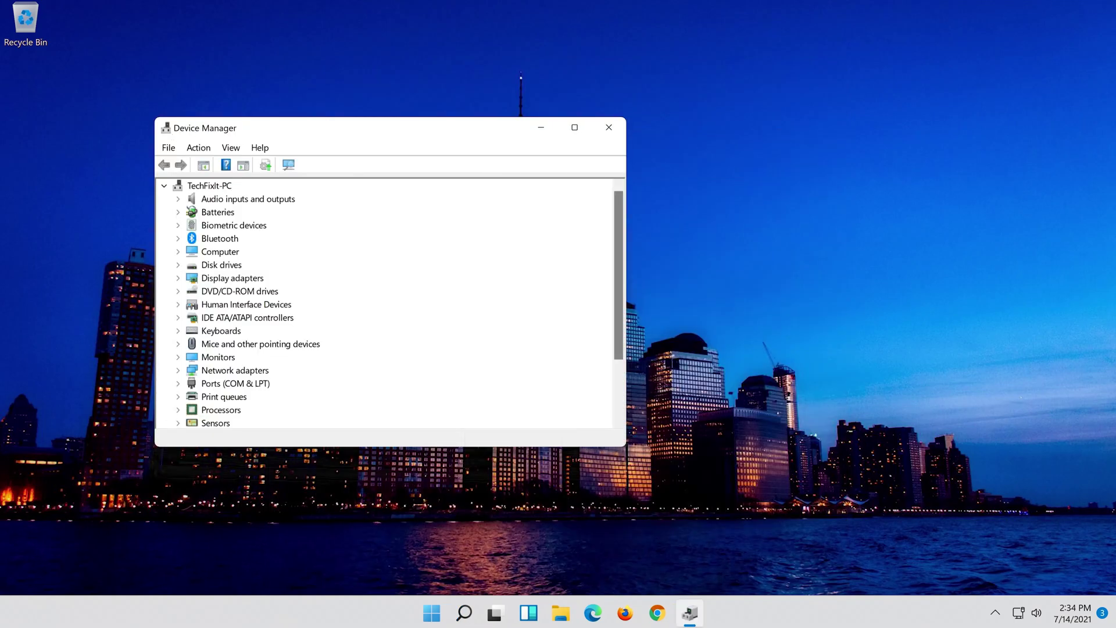
Expand Sound, video and game controllers and open the High Definition Audio Device properties
left_click_drag(204, 133, 451, 139)
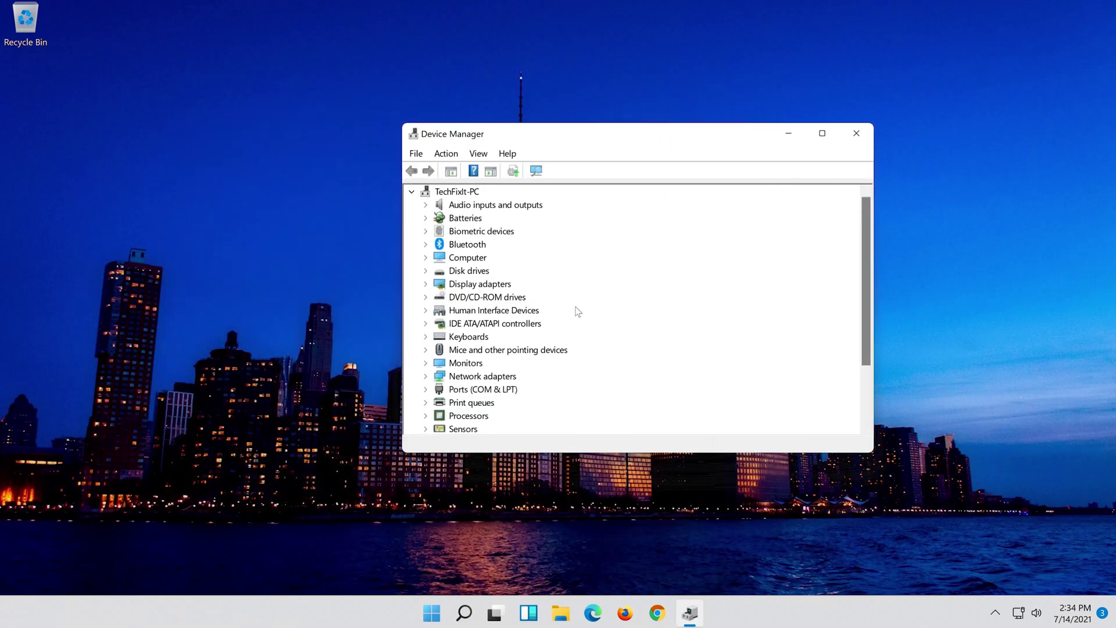
scroll(579, 310, "down", 2)
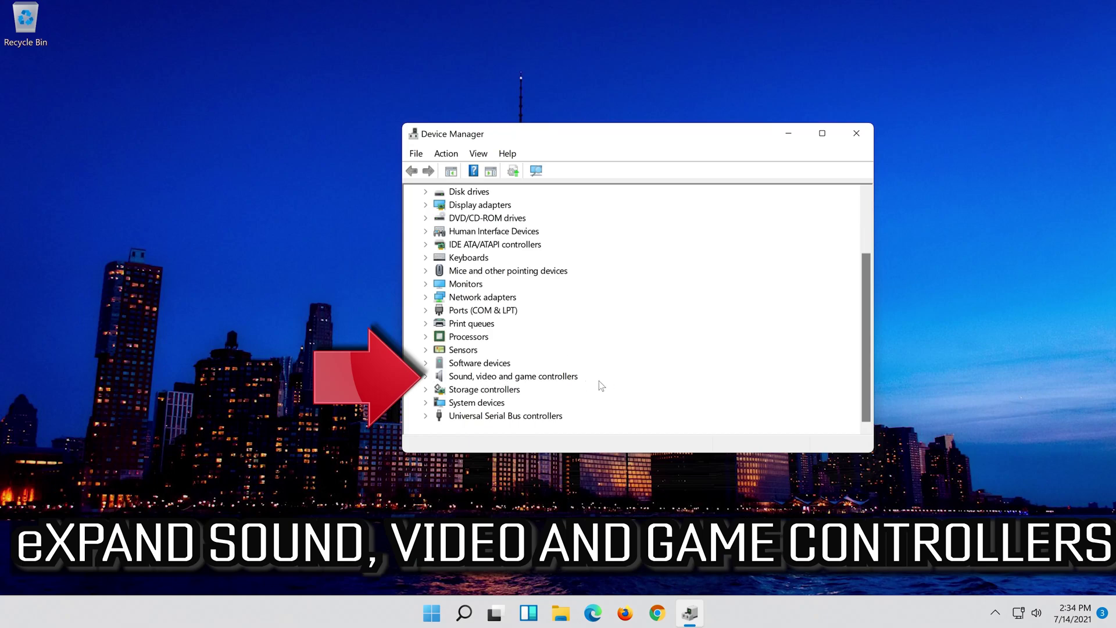
double_click(558, 376)
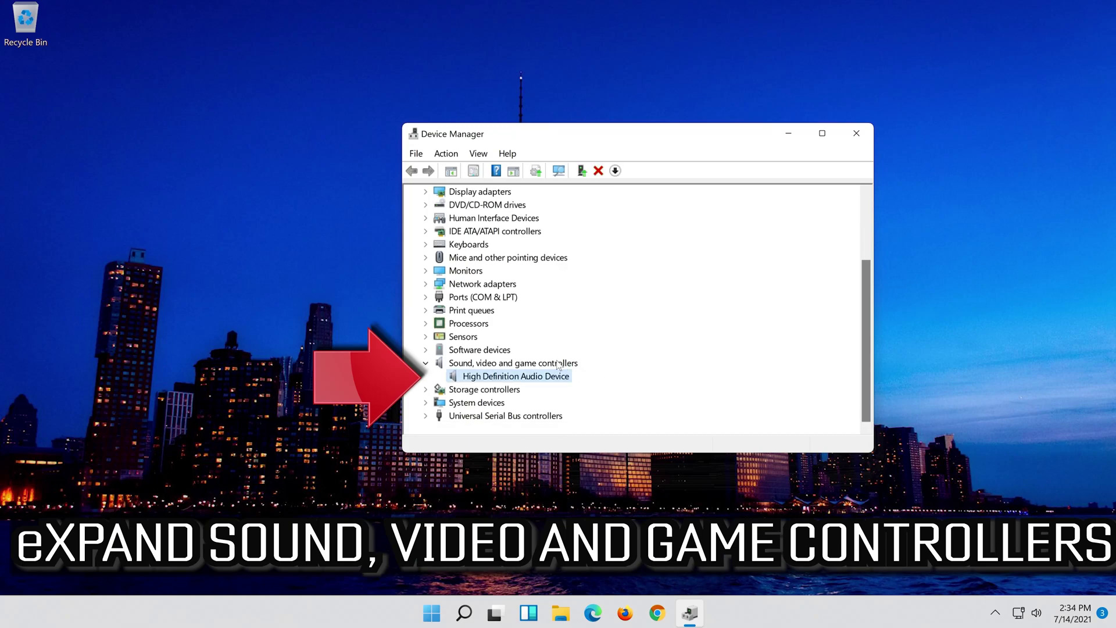
right_click(516, 379)
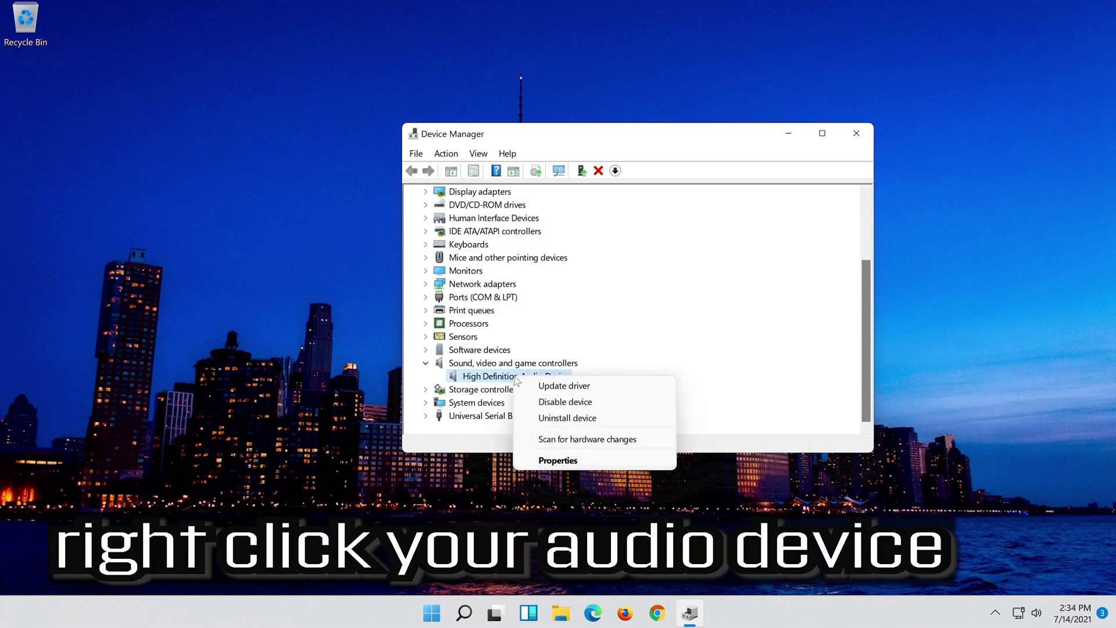
left_click(564, 462)
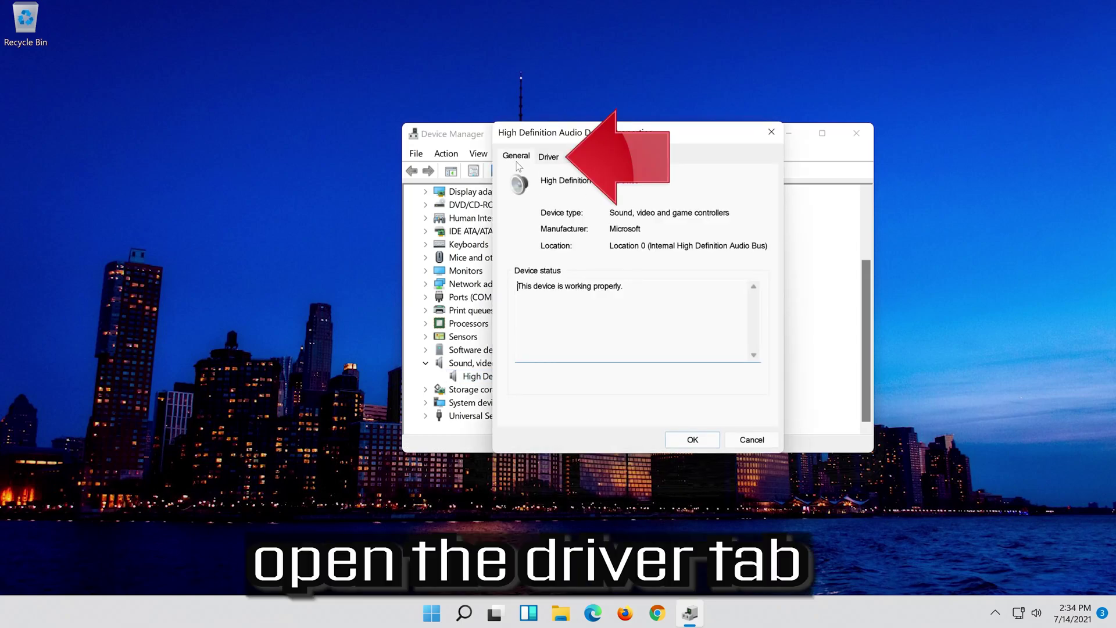
Uninstall the High Definition Audio Device from its Driver tab, confirming the removal
left_click(541, 165)
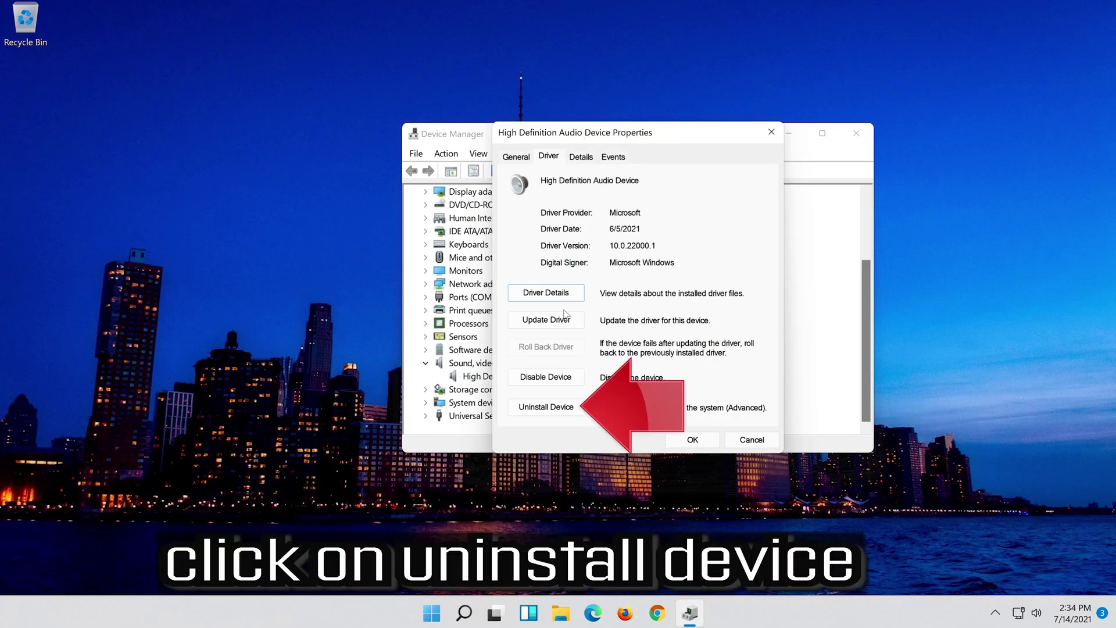
left_click(547, 407)
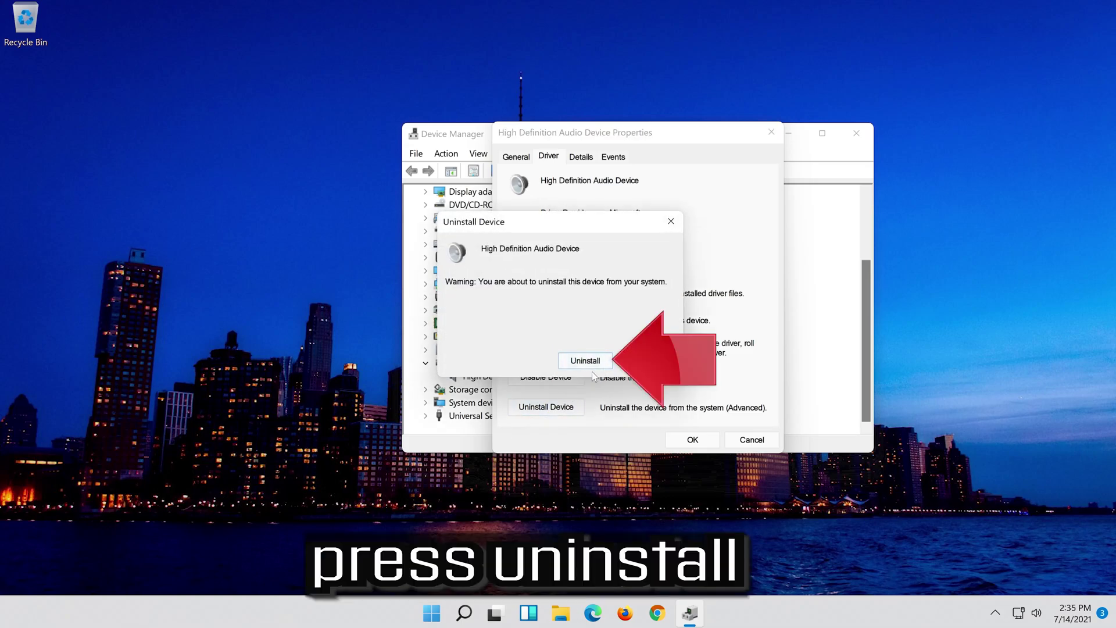
left_click(590, 361)
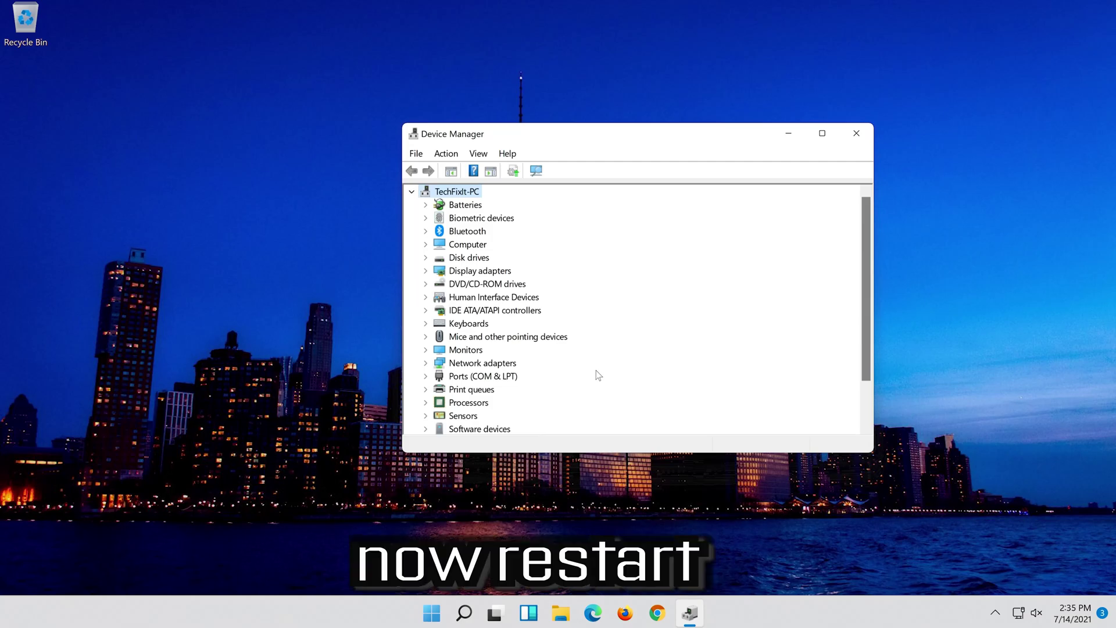
Close Device Manager and restart the PC from the Start menu's power options
left_click(856, 133)
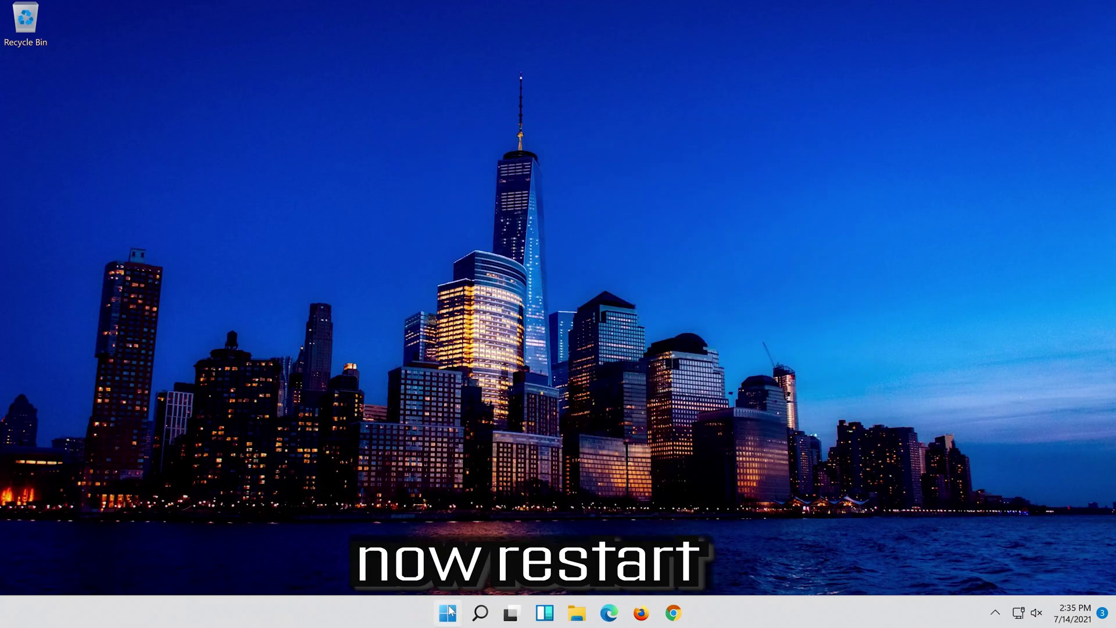
left_click(452, 616)
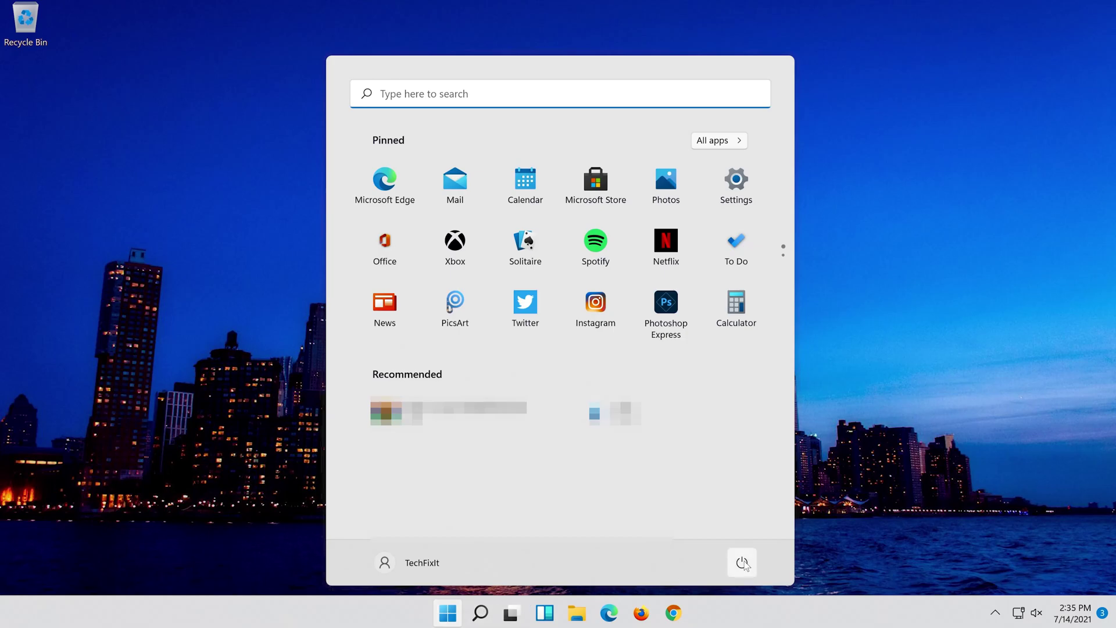
left_click(742, 562)
left_click(756, 539)
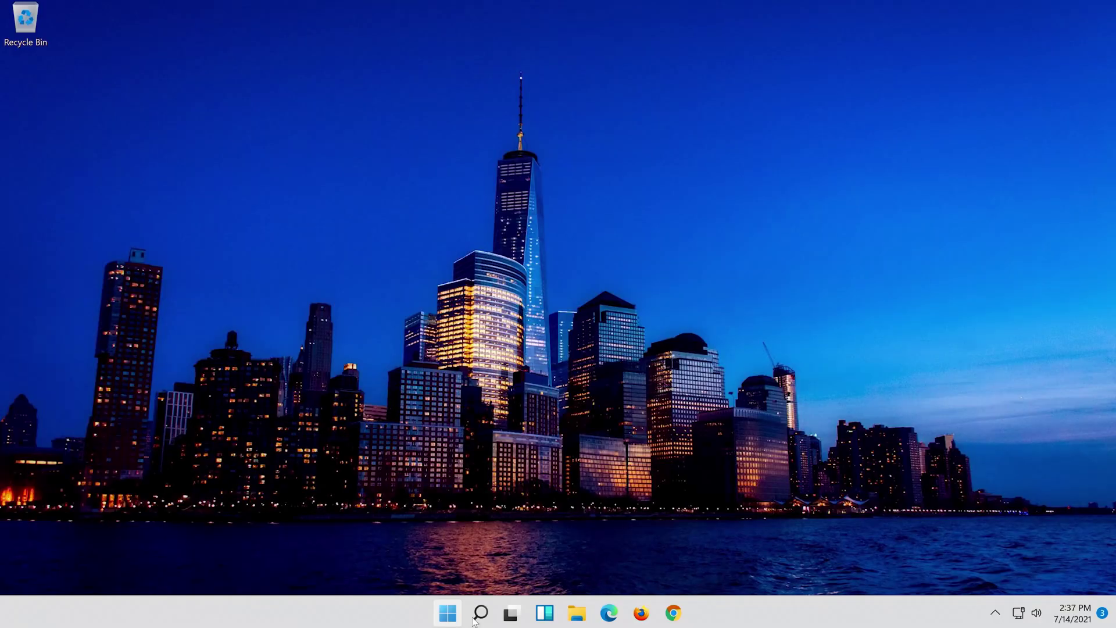
Search for 'device manager' and launch Device Manager from the results
left_click(474, 619)
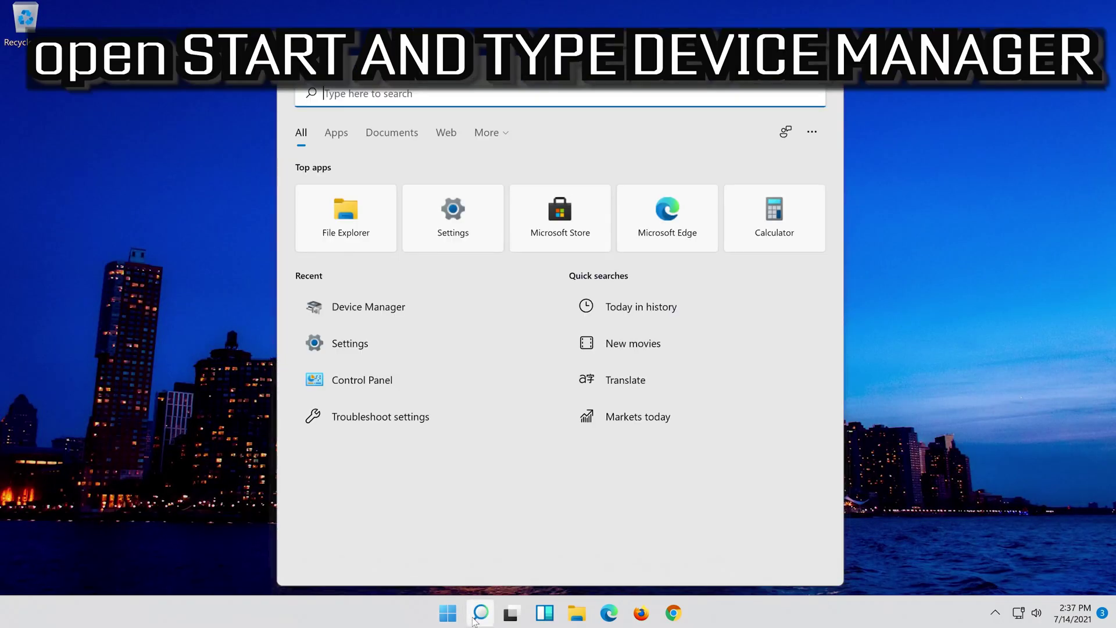
type("device manager")
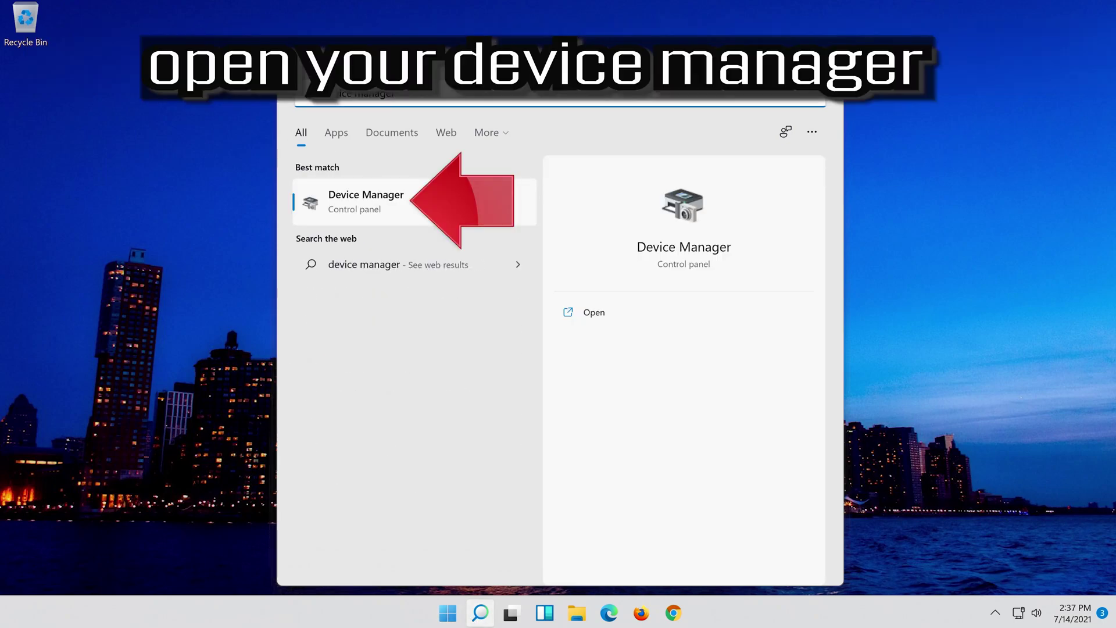
left_click(416, 214)
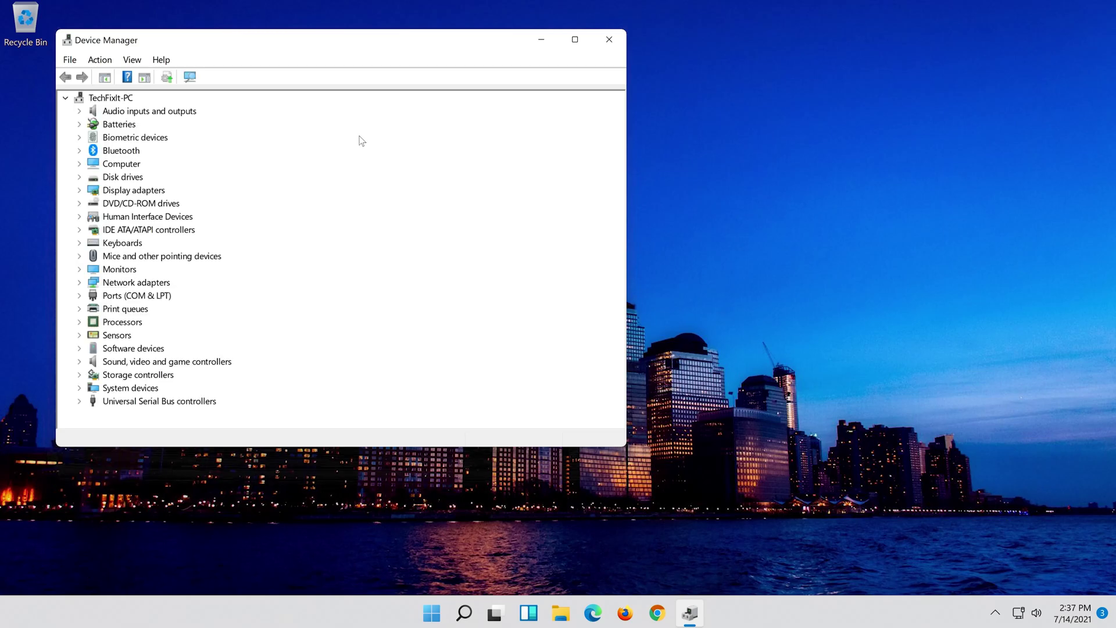
Show the High Definition Audio Device's Driver tab under Sound, video and game controllers
left_click_drag(389, 60, 547, 89)
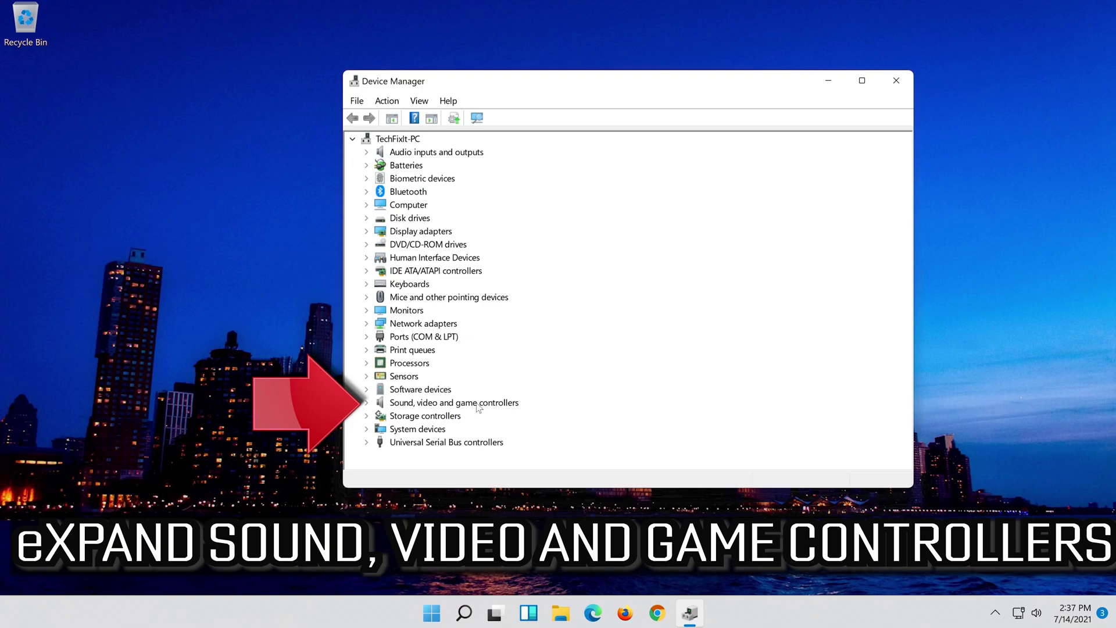
left_click(366, 403)
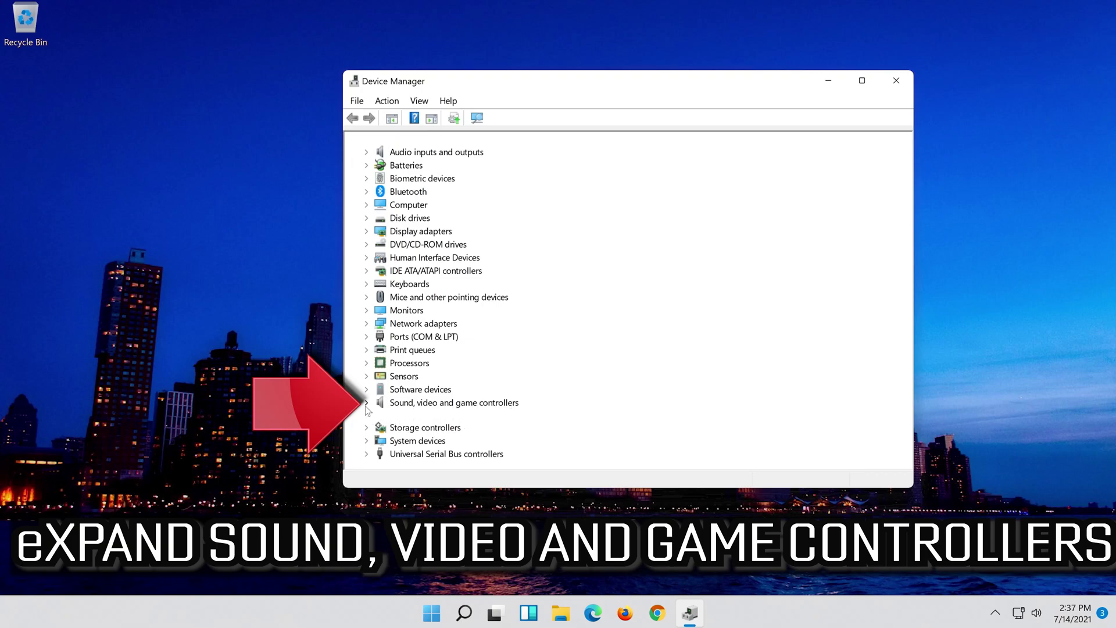
left_click(414, 421)
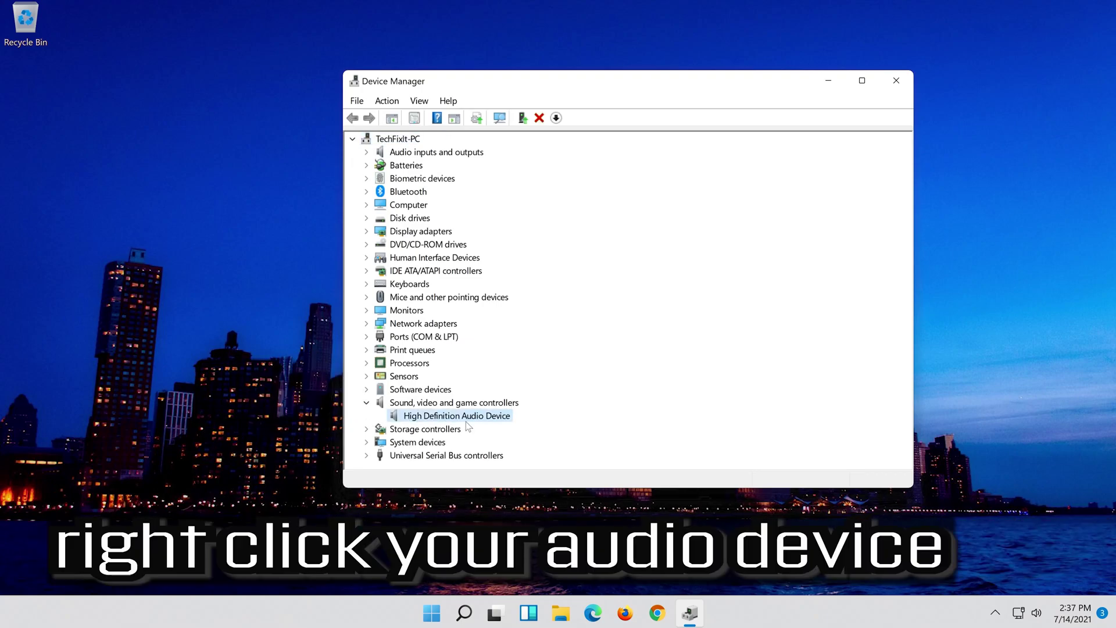
right_click(498, 423)
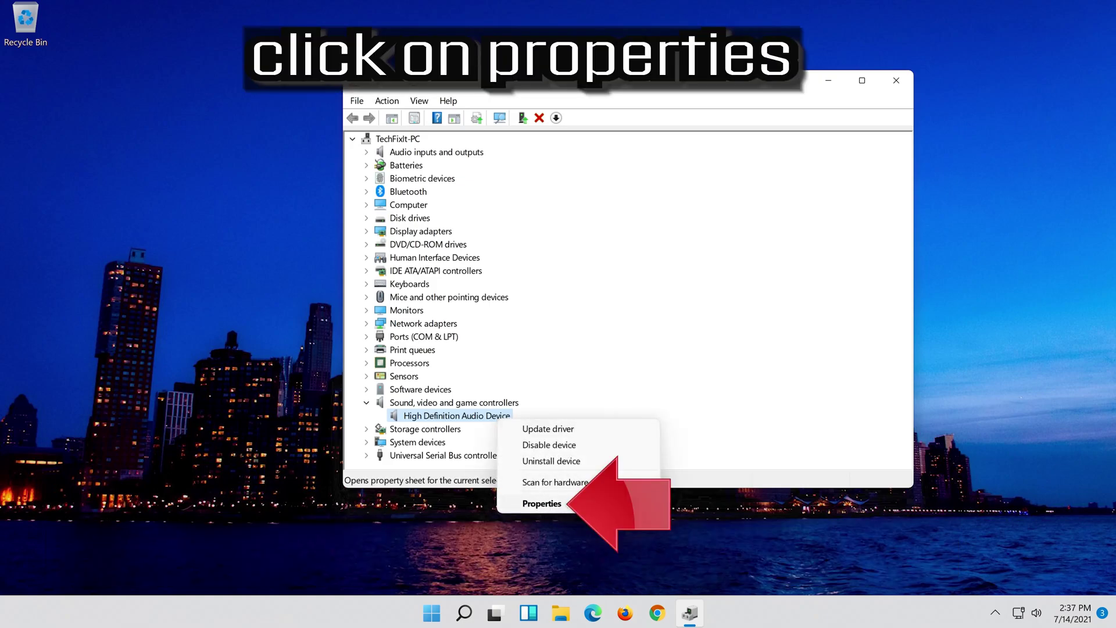
left_click(585, 505)
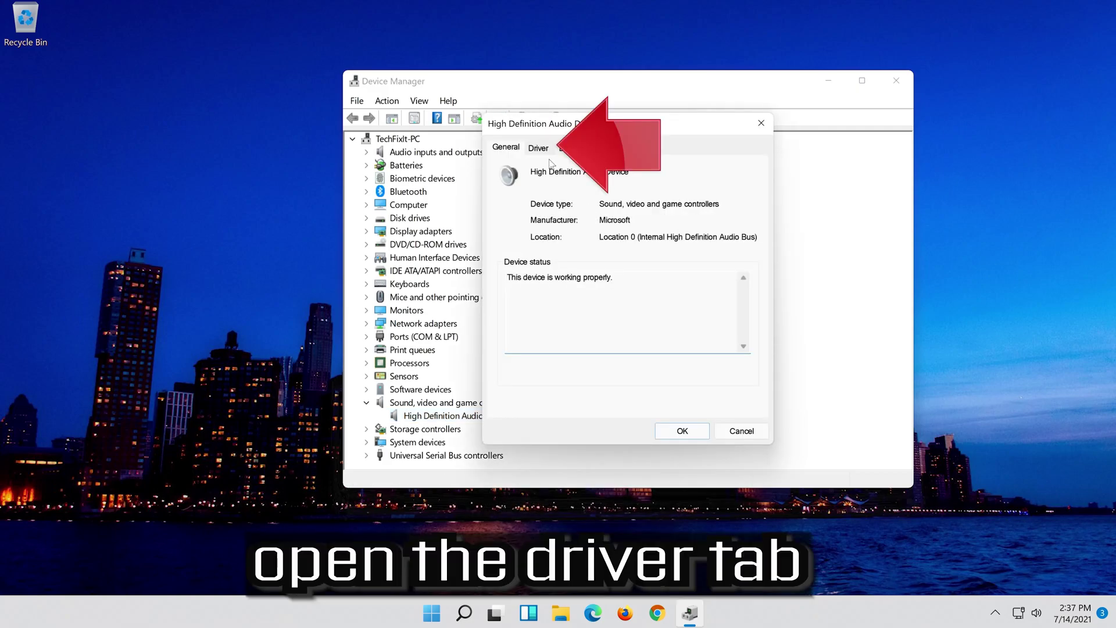
left_click(538, 148)
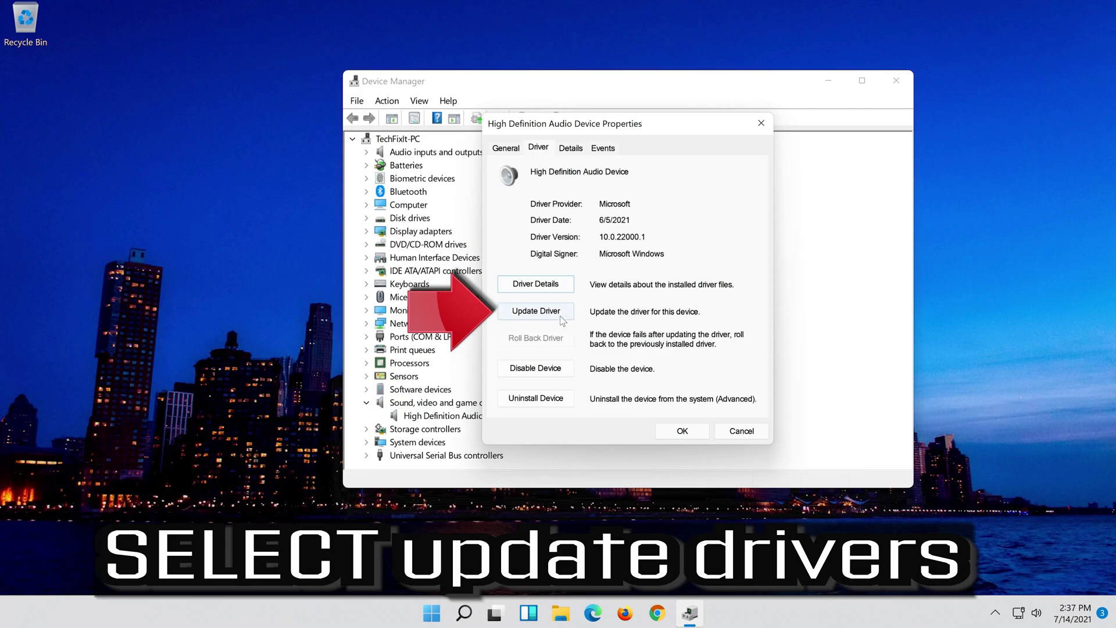
Pick the High Definition Audio Device driver from the computer's compatible drivers list
left_click(539, 318)
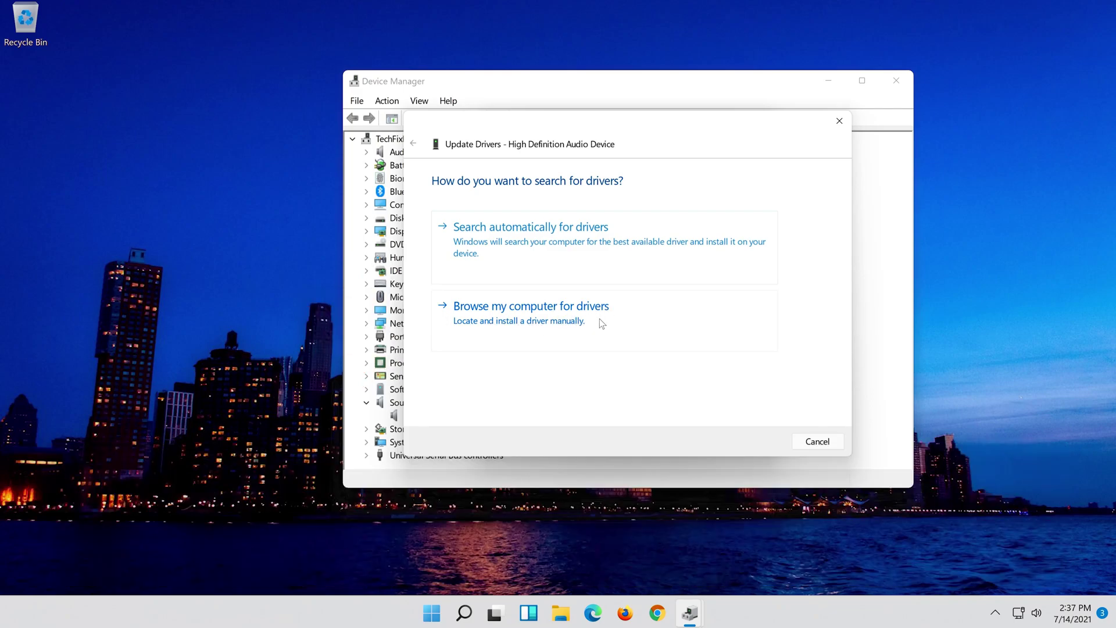
left_click(600, 320)
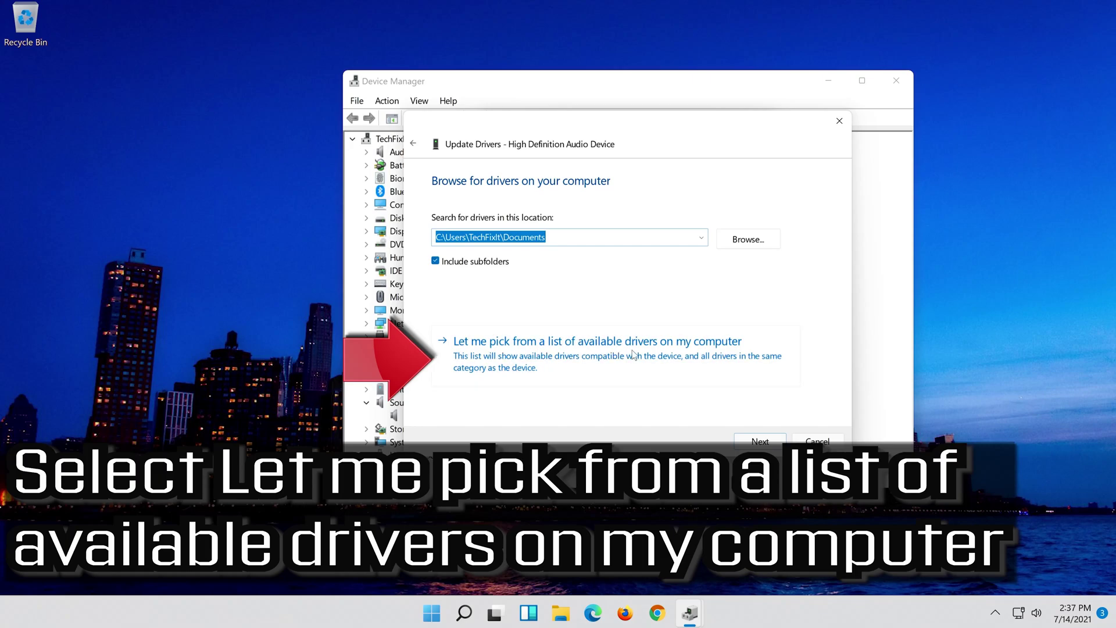
left_click(546, 366)
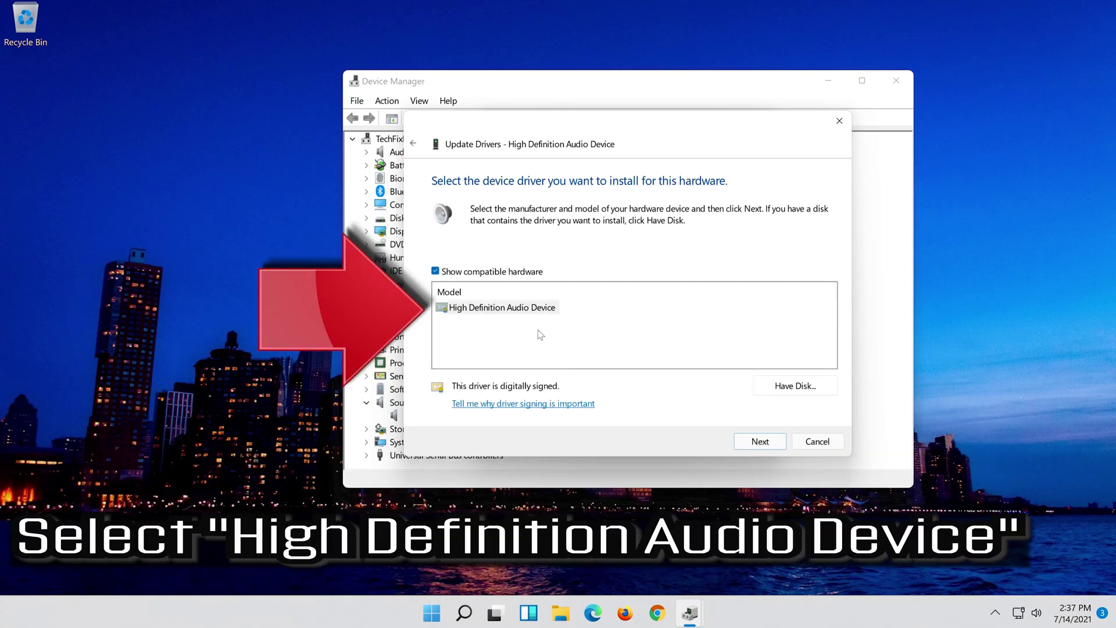
left_click(526, 310)
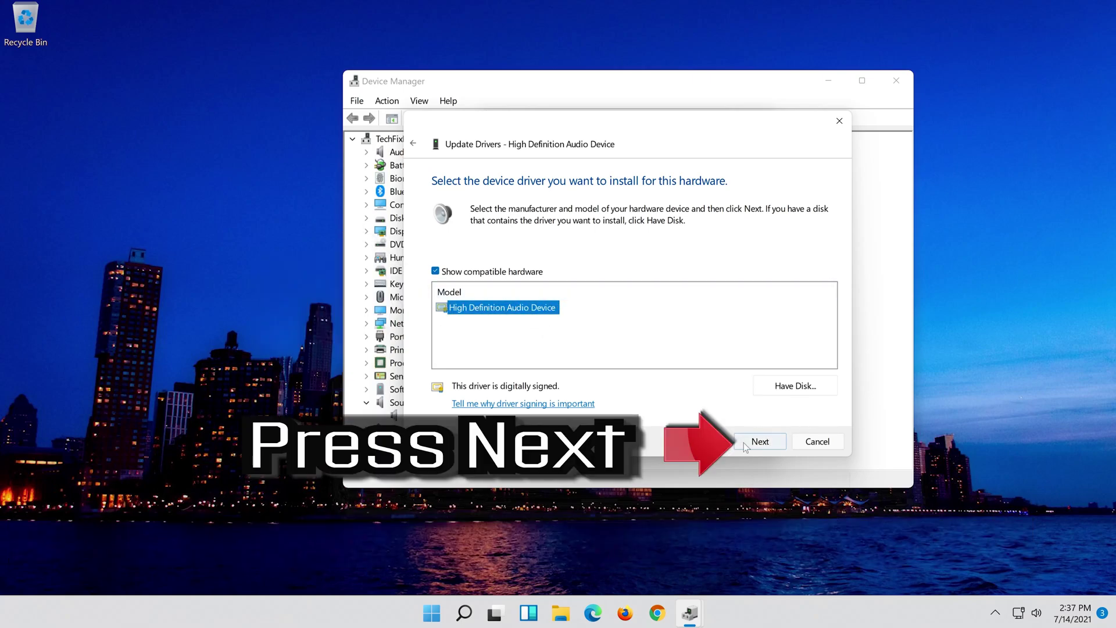
left_click(772, 445)
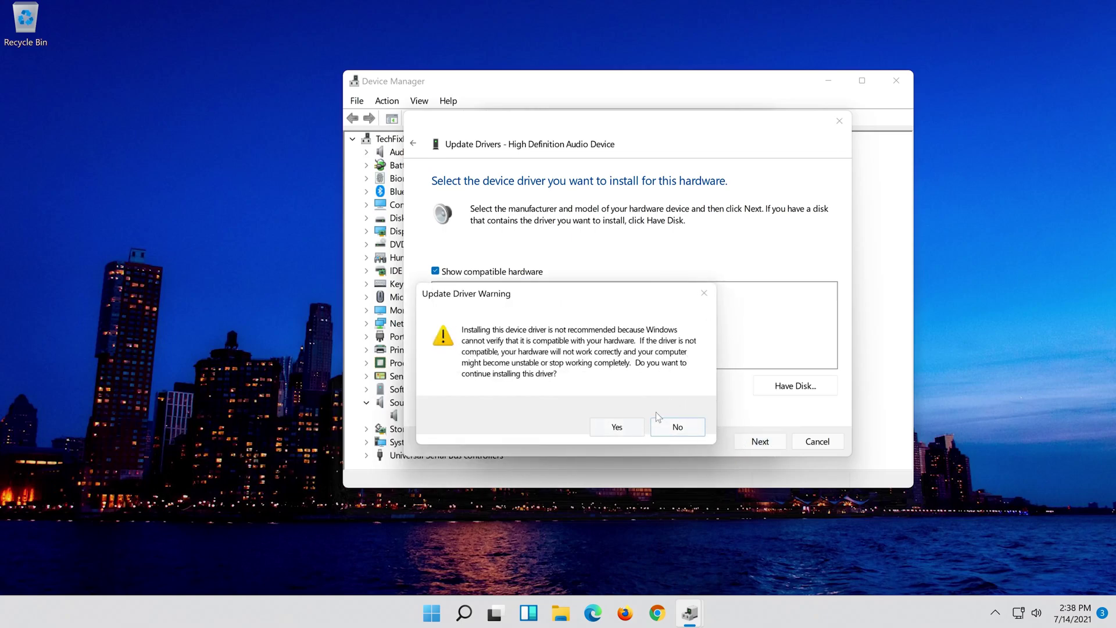
Confirm the High Definition Audio Device driver install, then close the wizard and Properties dialog
left_click(616, 429)
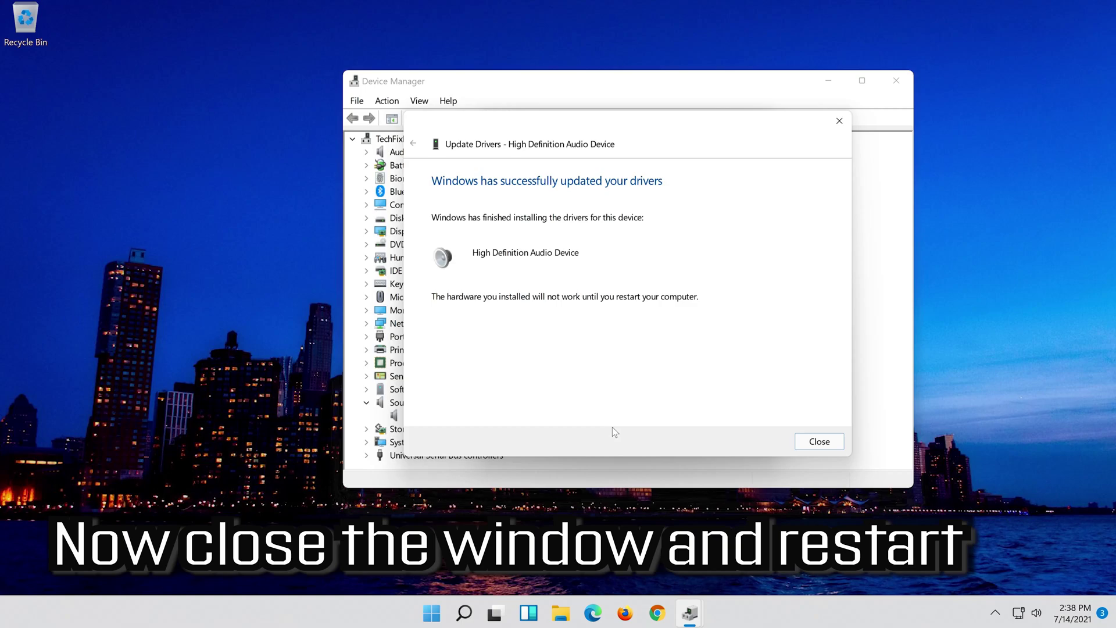
left_click(820, 440)
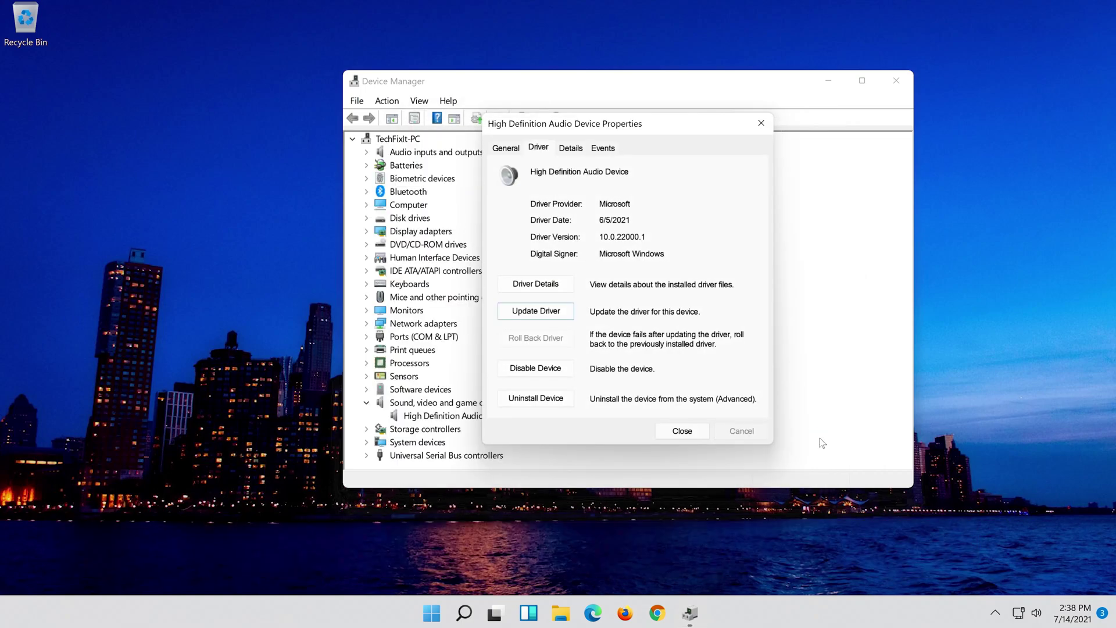
left_click(682, 433)
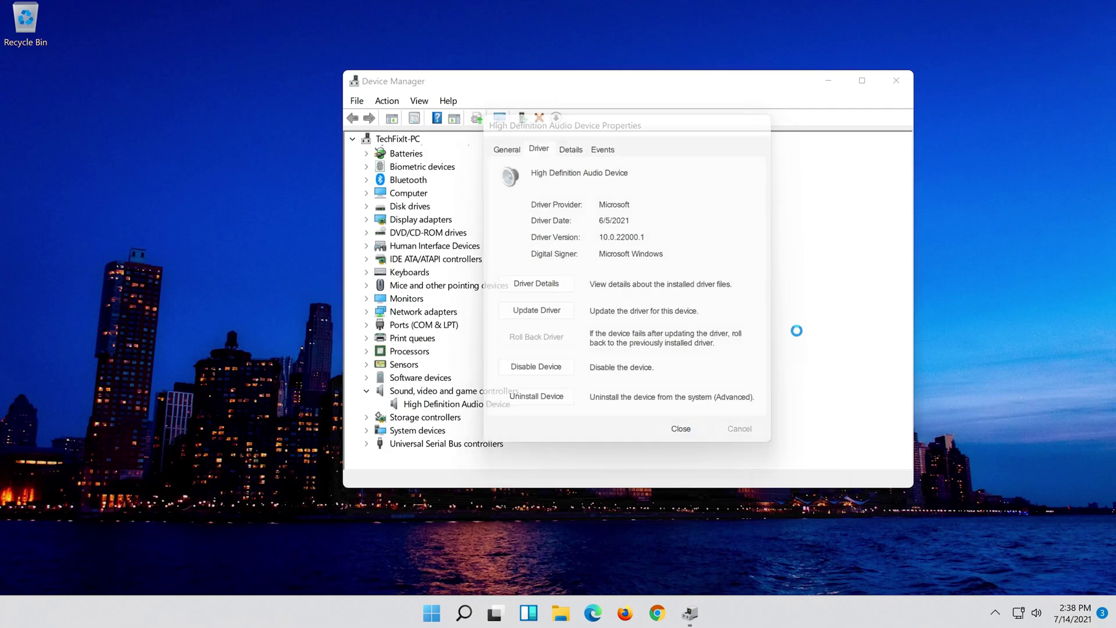